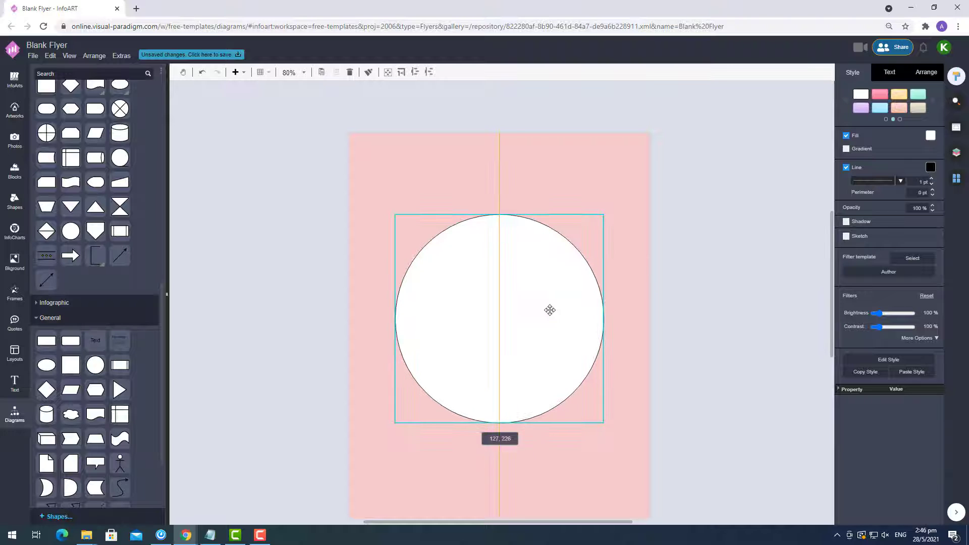
Step: Remove the white circle's outline, lower its opacity and send it behind the bird artwork
click(846, 168)
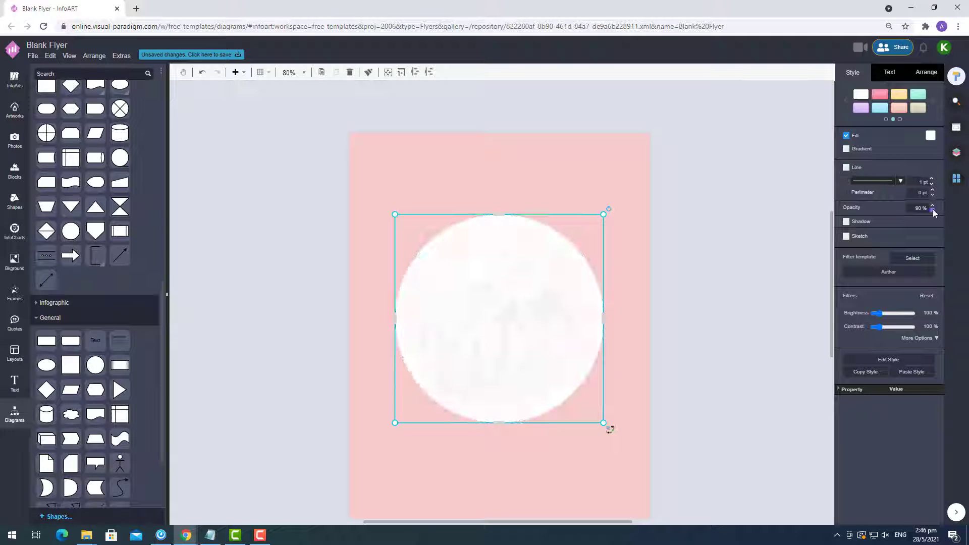
click(924, 75)
click(852, 72)
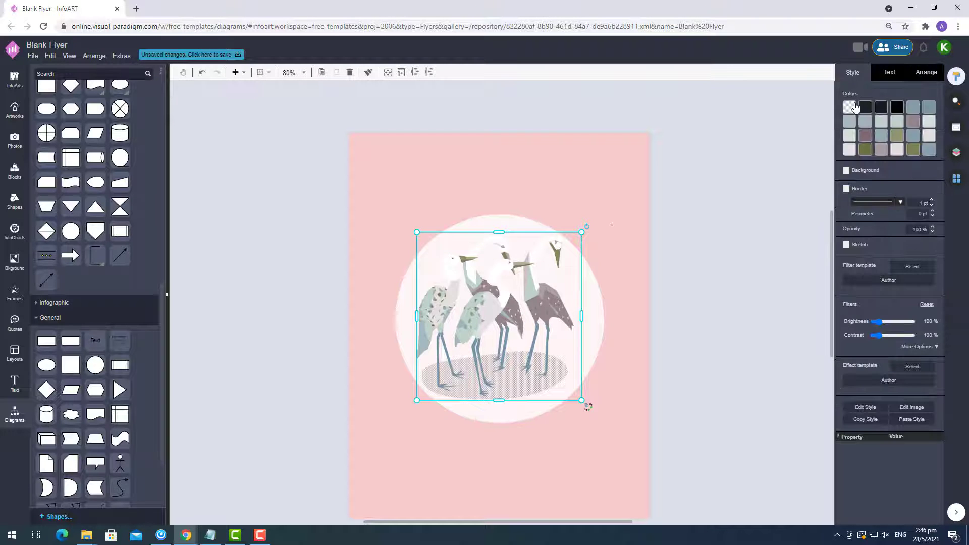
Step: Make both colors of the ground ellipse beneath the birds transparent
click(911, 109)
click(852, 123)
click(928, 109)
click(870, 124)
click(698, 268)
Step: Shift the birds slightly lower in the circle and place a copy of them beside it, partly off the page
drag(471, 295, 477, 321)
key(ctrl+c)
key(ctrl+v)
drag(547, 373, 683, 285)
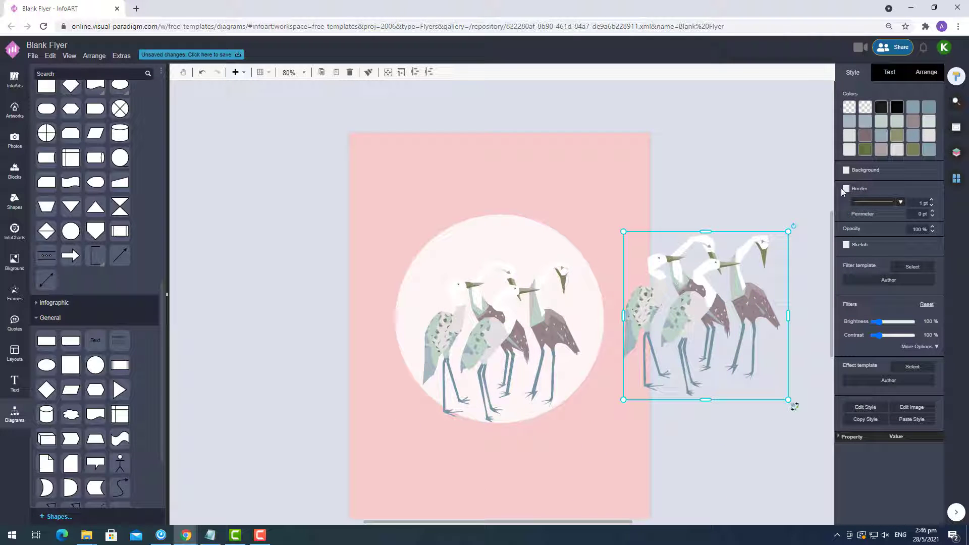
Step: Turn on the Sketch effect for the copied birds and move the copy next to the original
click(846, 245)
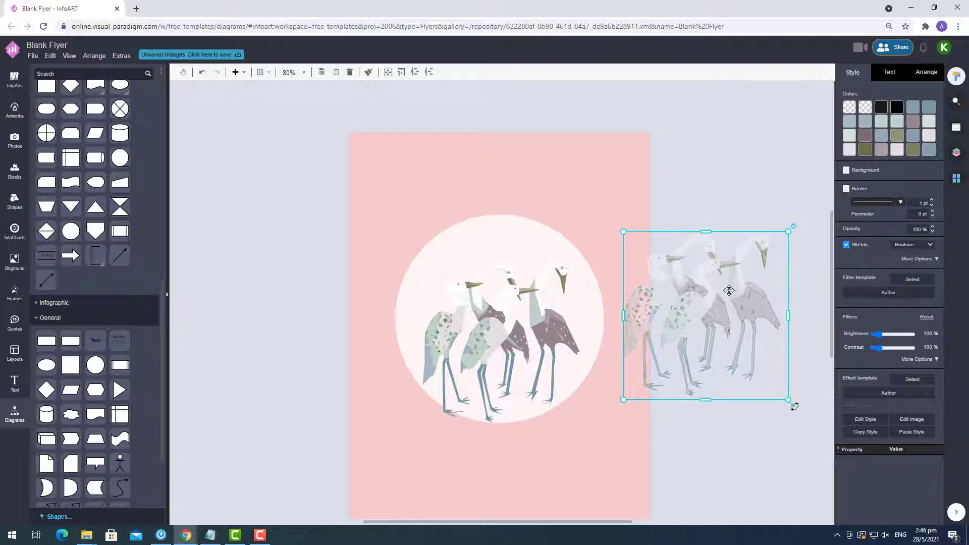
scroll(702, 308, up, 1)
drag(674, 317, 650, 292)
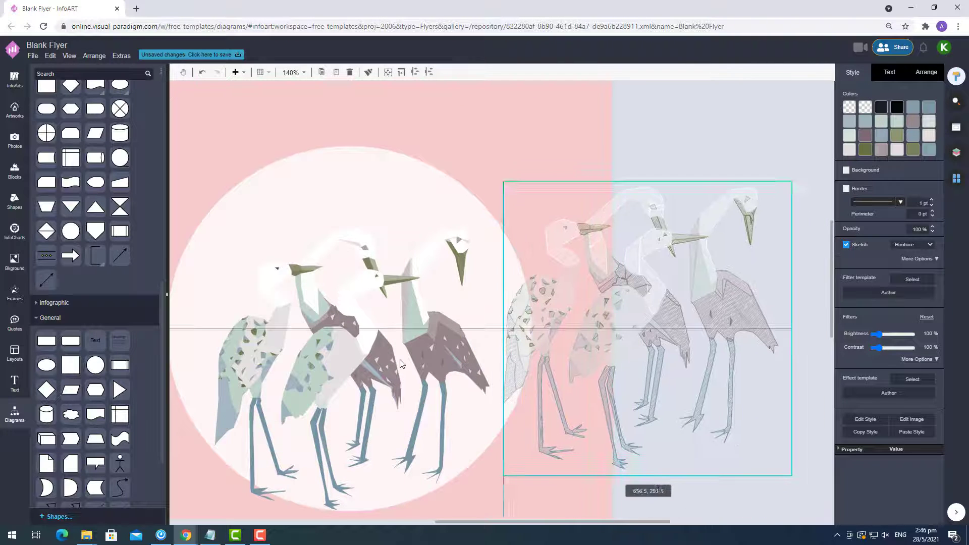
Step: Change the dark and blue-grey colors in the original birds' first swatch row to white, leaving the transparent ones
click(427, 353)
click(880, 107)
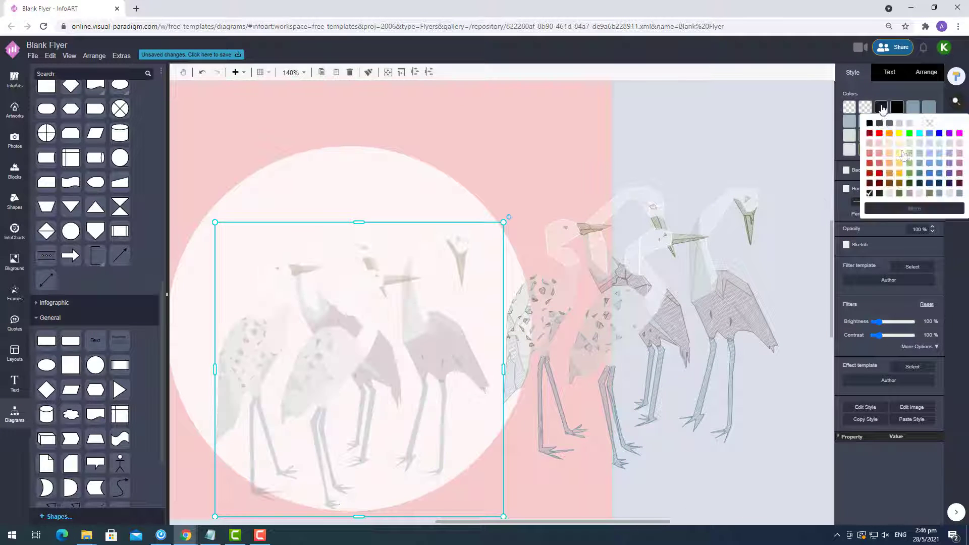
click(921, 126)
click(894, 108)
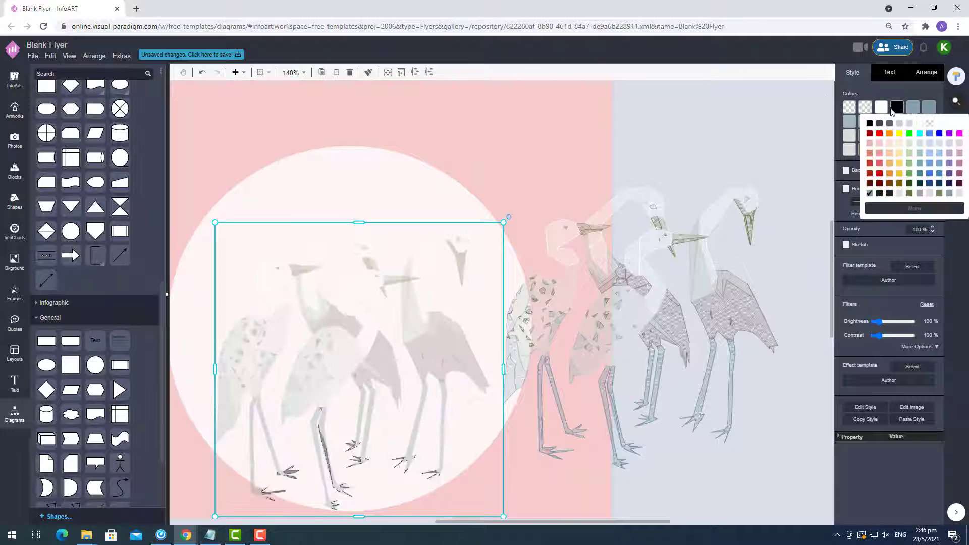
click(920, 124)
click(912, 107)
click(919, 123)
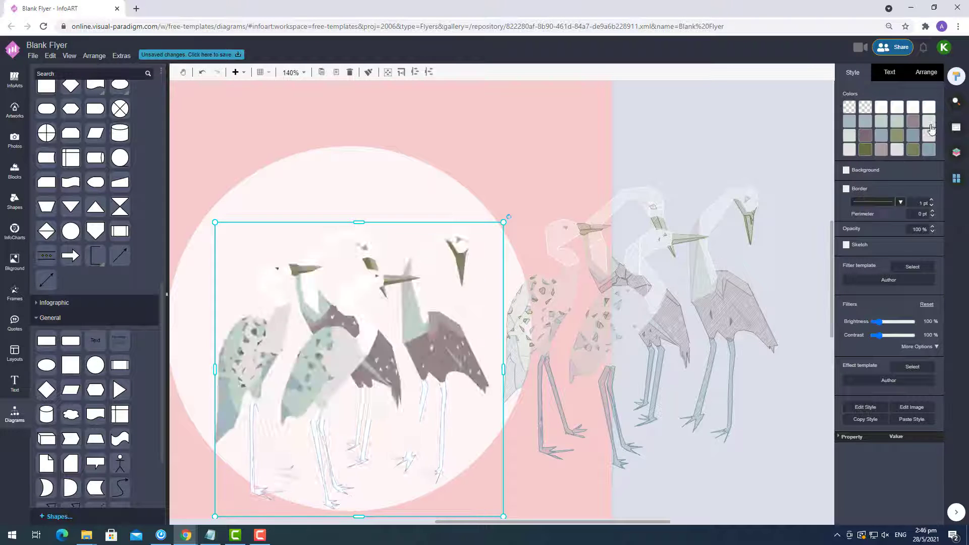
Step: Change all colors in the original birds' second swatch row to white
click(913, 121)
click(918, 137)
click(881, 121)
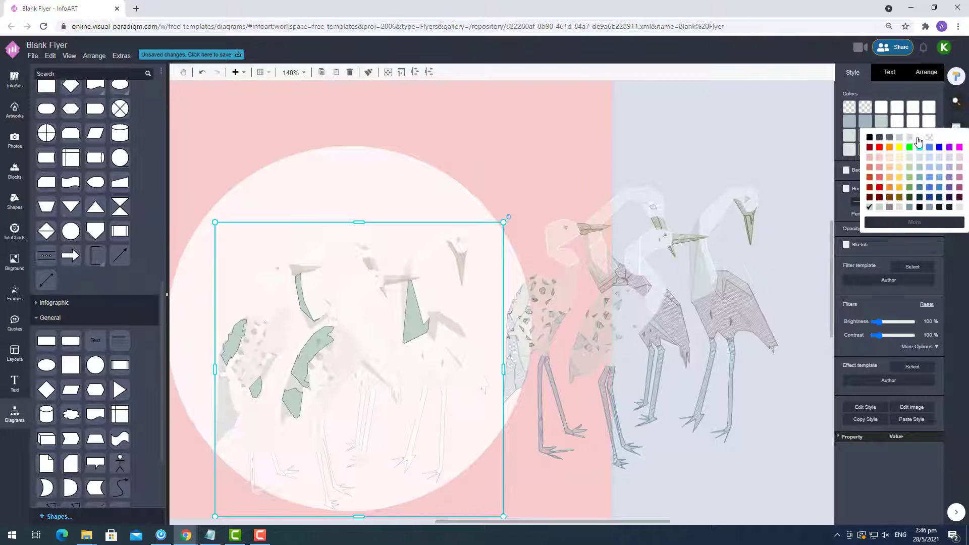
click(918, 138)
click(865, 122)
click(918, 138)
click(849, 122)
click(903, 137)
Step: Change all colors in the original birds' third swatch row to white
click(849, 137)
click(903, 151)
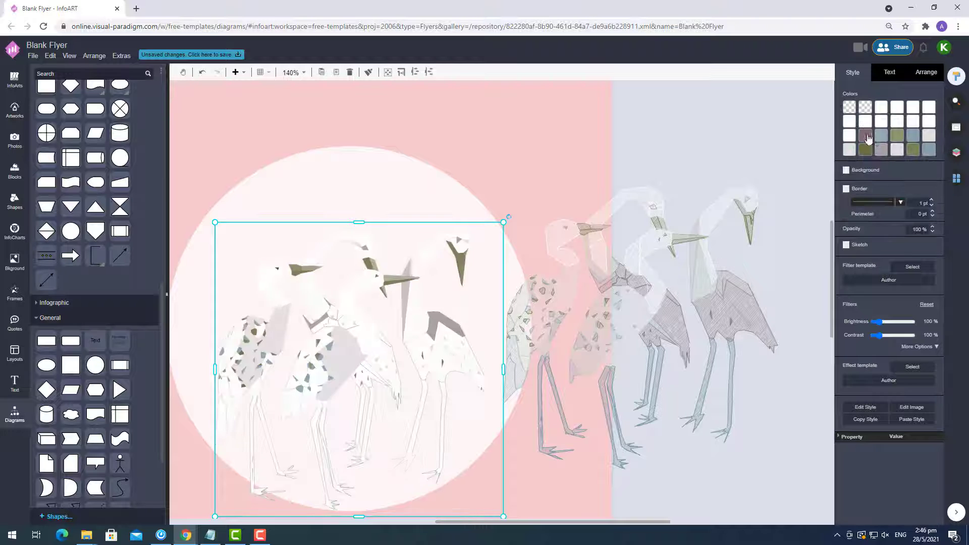
click(865, 136)
click(918, 151)
click(883, 137)
click(919, 151)
click(897, 136)
click(918, 152)
click(913, 137)
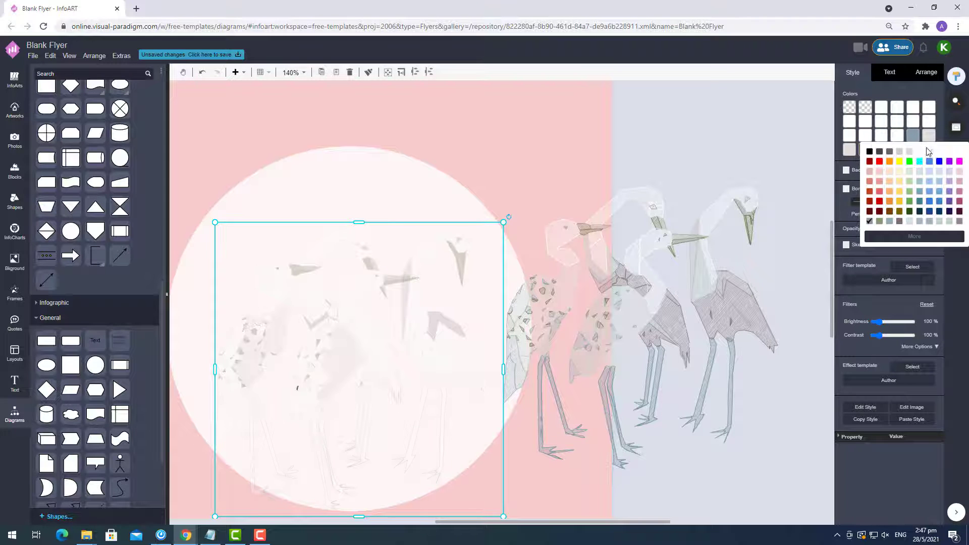
click(918, 152)
click(928, 137)
click(919, 151)
Step: Change all colors in the original birds' fourth swatch row to white
click(928, 151)
click(918, 165)
click(912, 151)
click(918, 165)
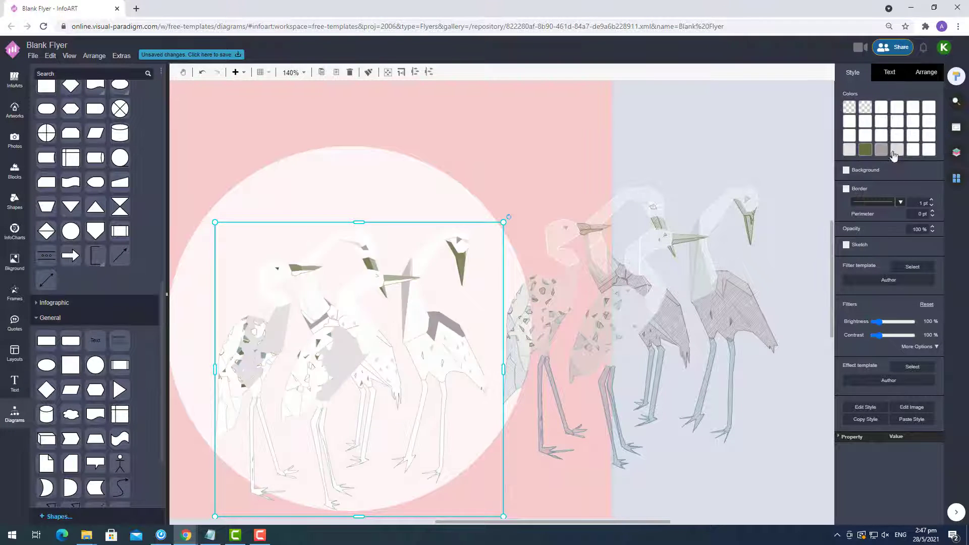
click(896, 151)
click(918, 165)
click(881, 151)
click(918, 166)
click(865, 151)
click(918, 165)
click(849, 150)
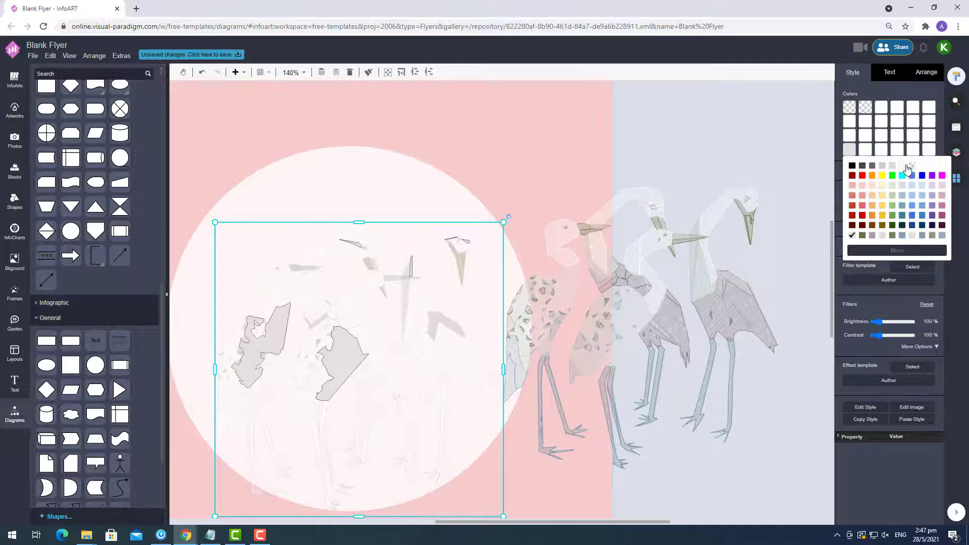
click(903, 166)
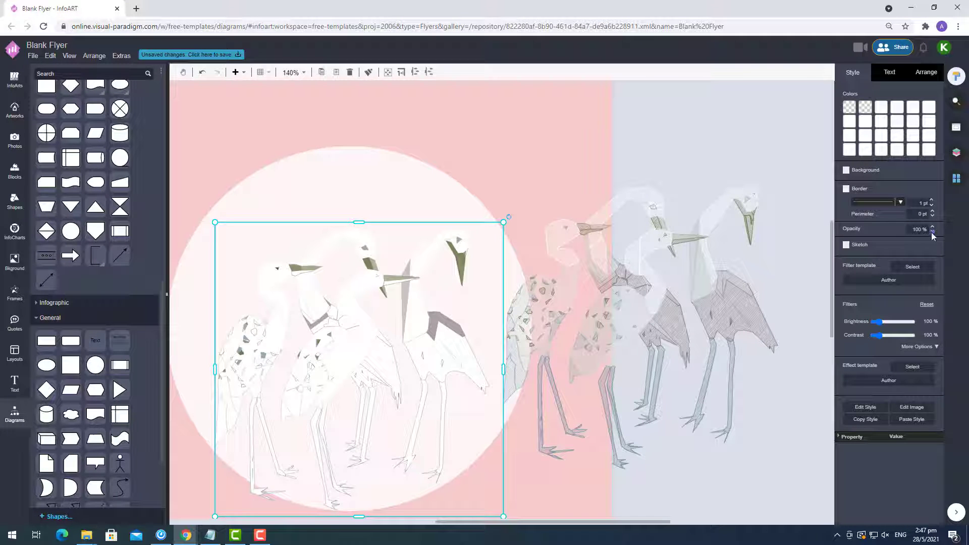
Step: Lower the opacity of the white birds to 50%
click(931, 232)
click(931, 233)
click(932, 232)
click(931, 233)
click(931, 232)
Step: Move the white birds slightly up in the circle and lay the sketched copy exactly over them
scroll(387, 363, down, 1)
drag(377, 360, 376, 344)
drag(621, 324, 384, 342)
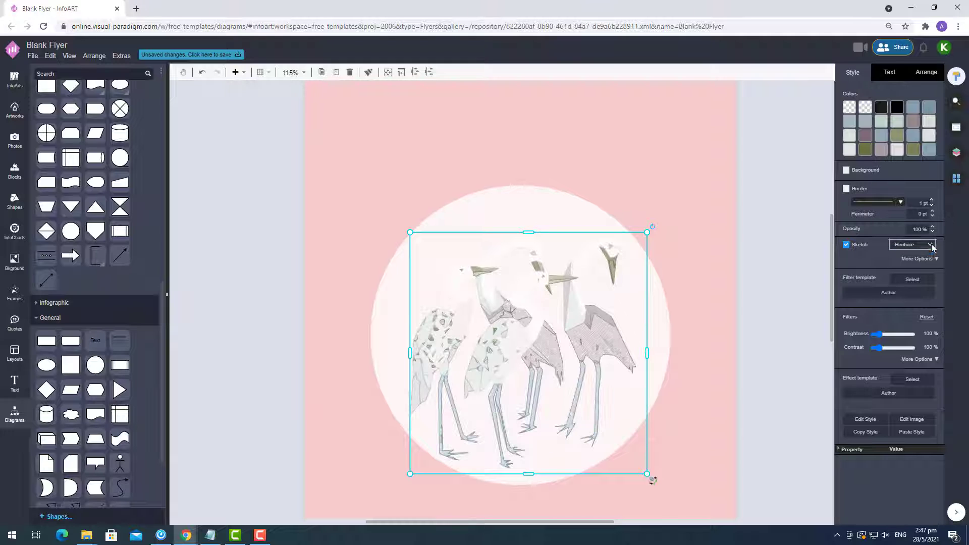
Step: Set the sketched birds' curvy value to 8 and their hachure angle to 214°
click(920, 259)
click(884, 270)
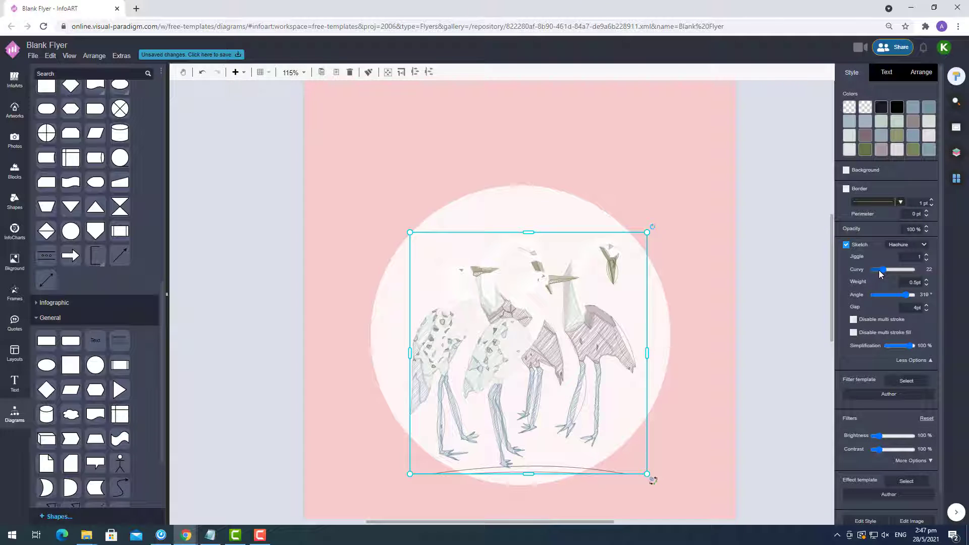
drag(879, 274, 876, 270)
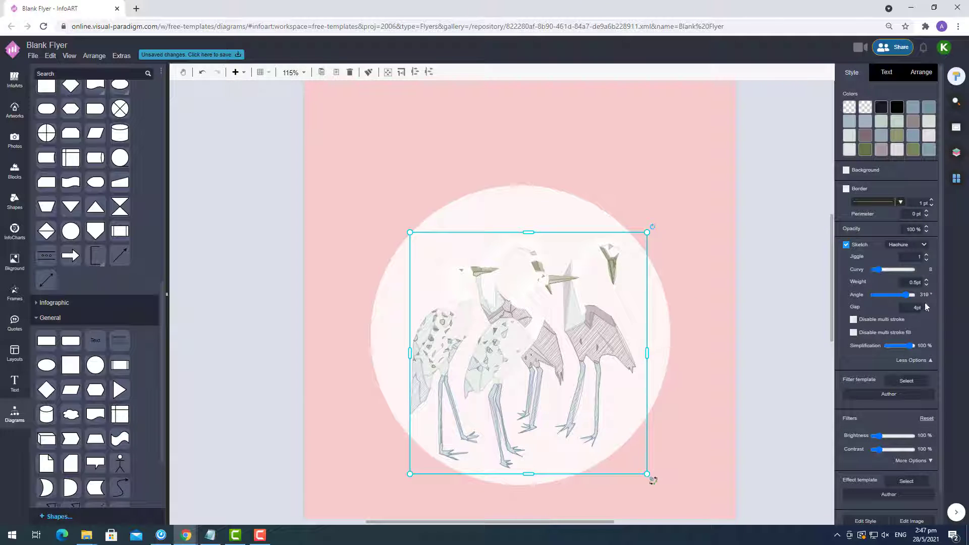
click(902, 297)
click(886, 295)
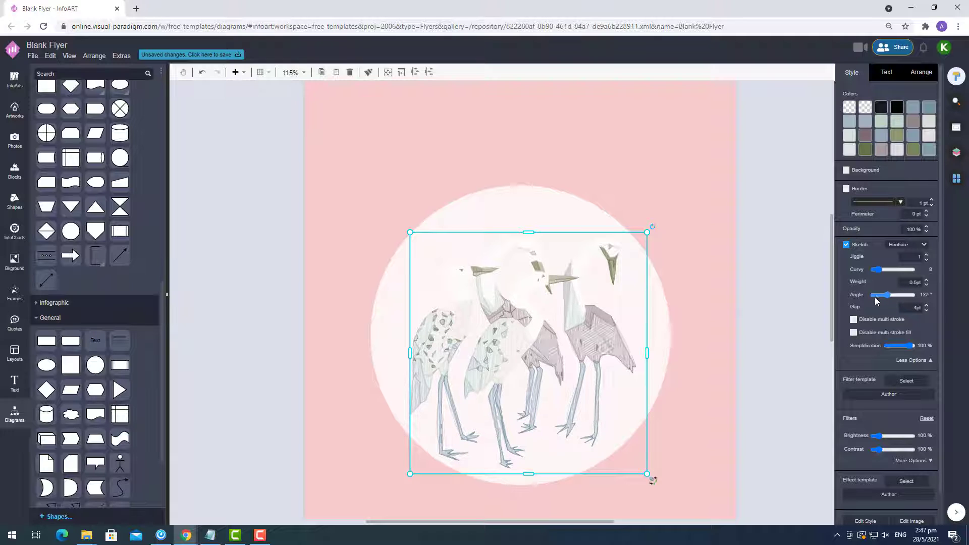
mouse_move(878, 296)
mouse_down()
mouse_move(908, 298)
mouse_move(883, 295)
mouse_move(896, 297)
mouse_up()
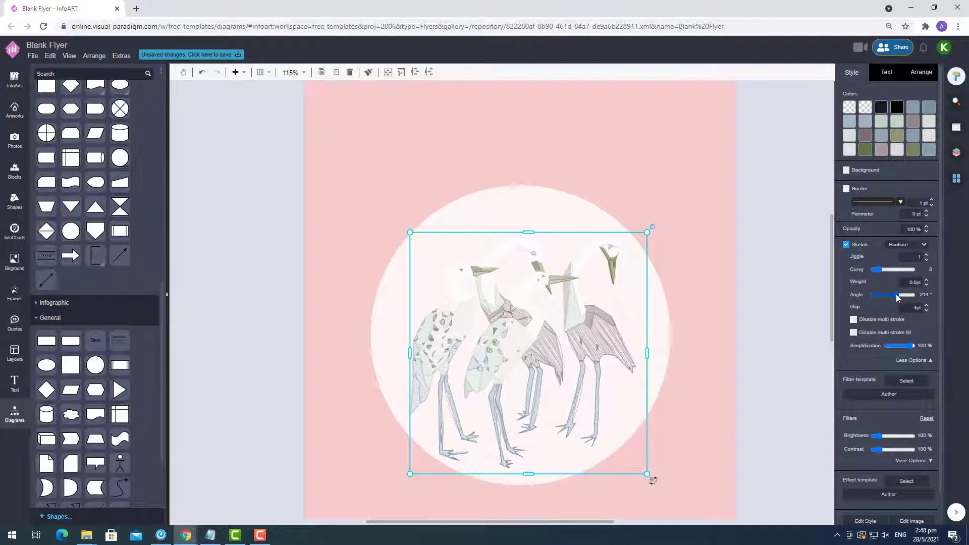
Step: Try disabling multi stroke and multi stroke fill on the sketched birds, leaving both options off
click(879, 323)
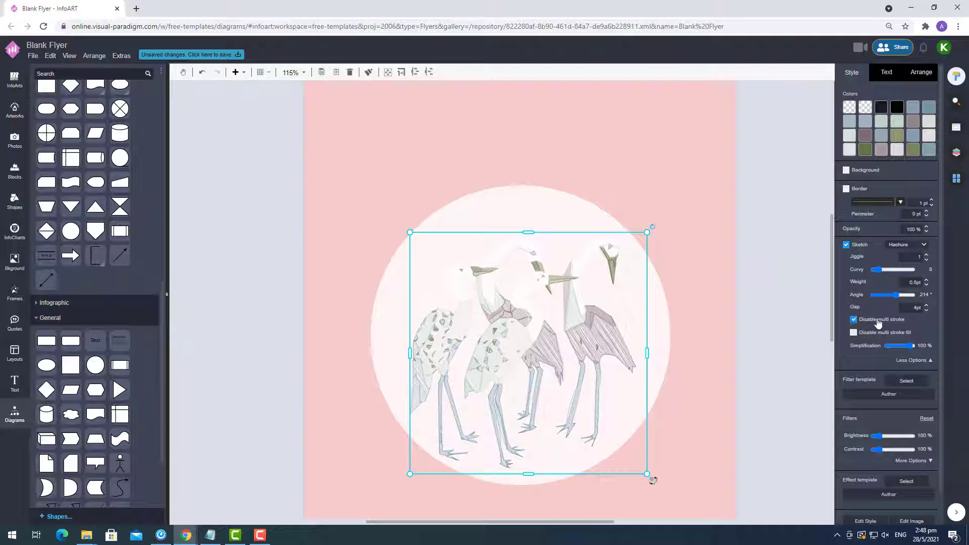
click(878, 322)
click(871, 334)
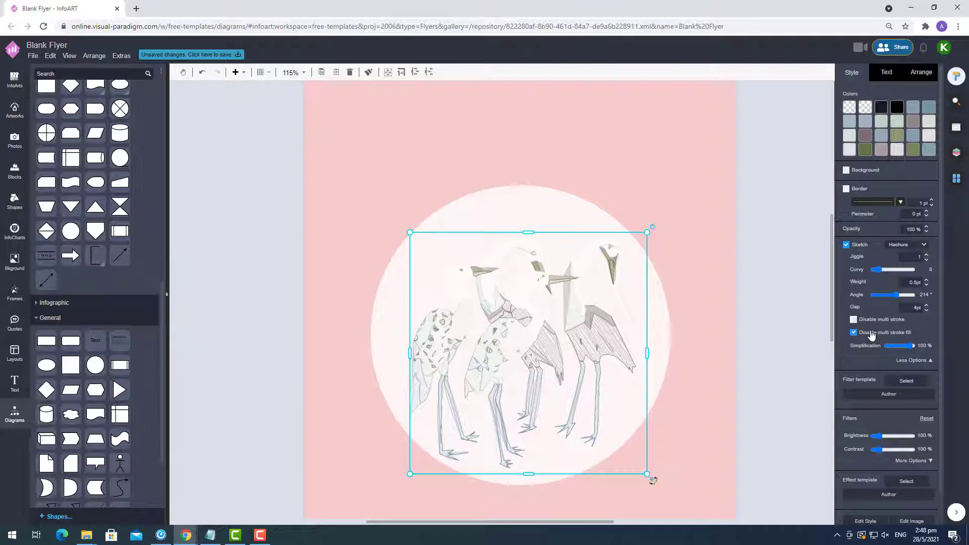
click(871, 335)
Step: Try lower simplification levels on the sketched birds and return the setting to 100%
drag(913, 346, 899, 348)
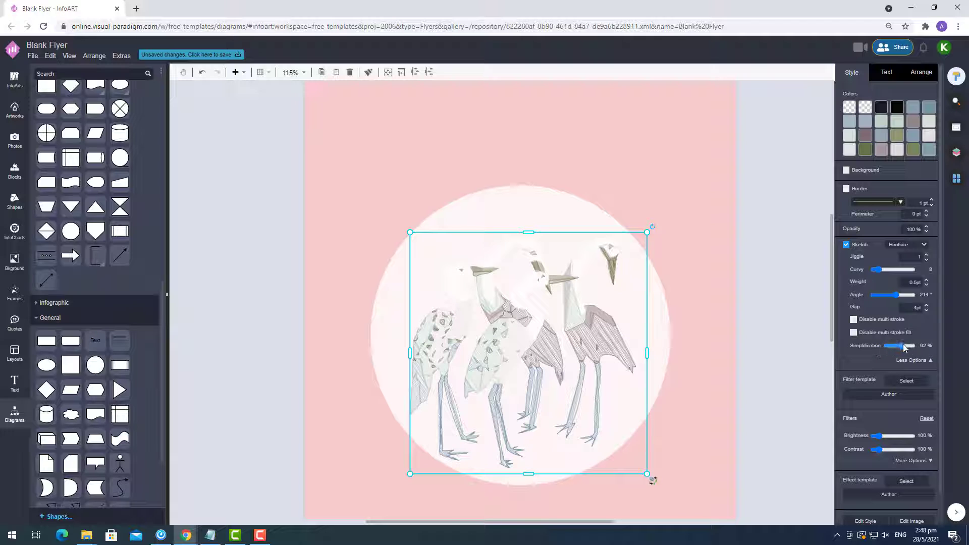
click(907, 345)
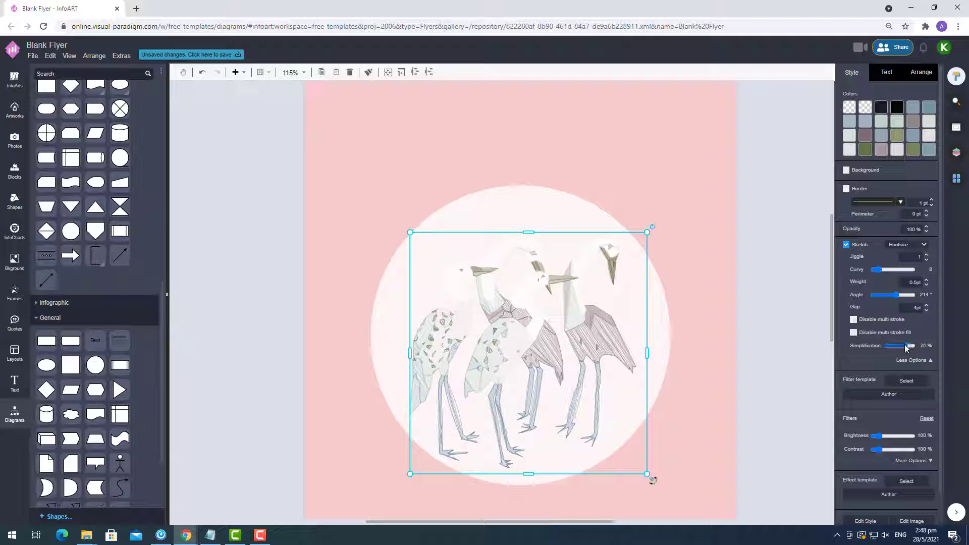
drag(904, 345, 911, 346)
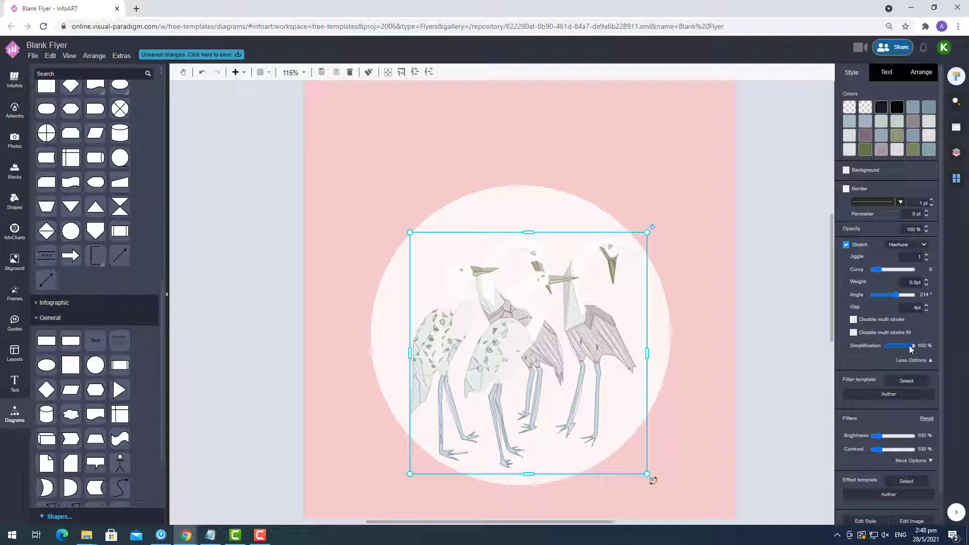
click(738, 213)
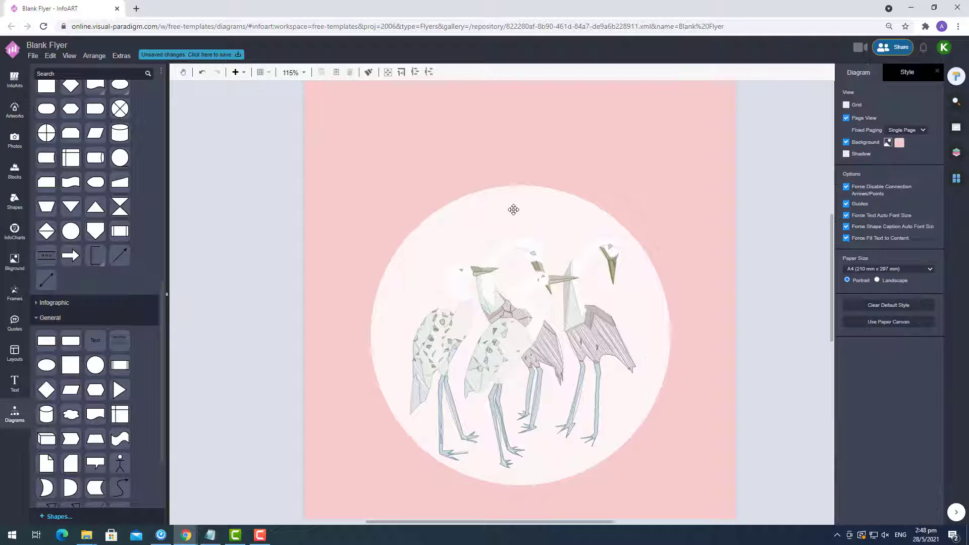
Step: Pull the sketched birds and the circle apart to show the layers, and realign them with the white birds
click(520, 201)
drag(517, 309, 636, 309)
click(456, 339)
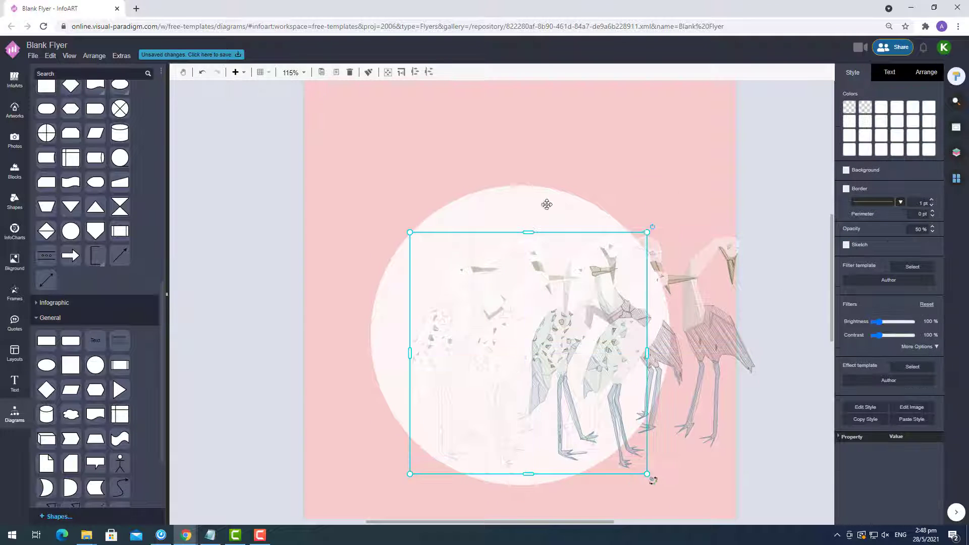
drag(547, 206, 228, 280)
drag(685, 309, 566, 311)
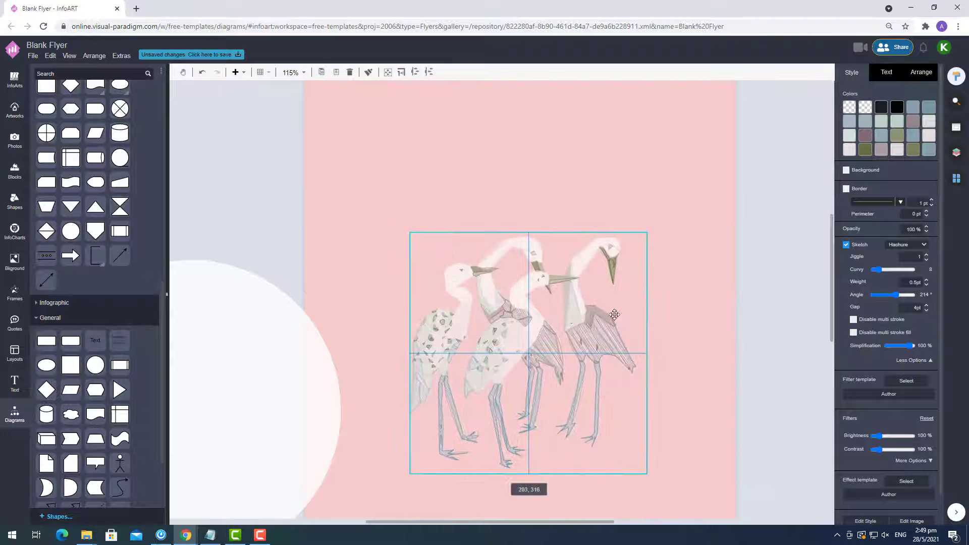
click(711, 307)
drag(268, 354, 530, 284)
Step: Lower the circle's opacity to 30%
click(933, 210)
click(933, 210)
click(932, 210)
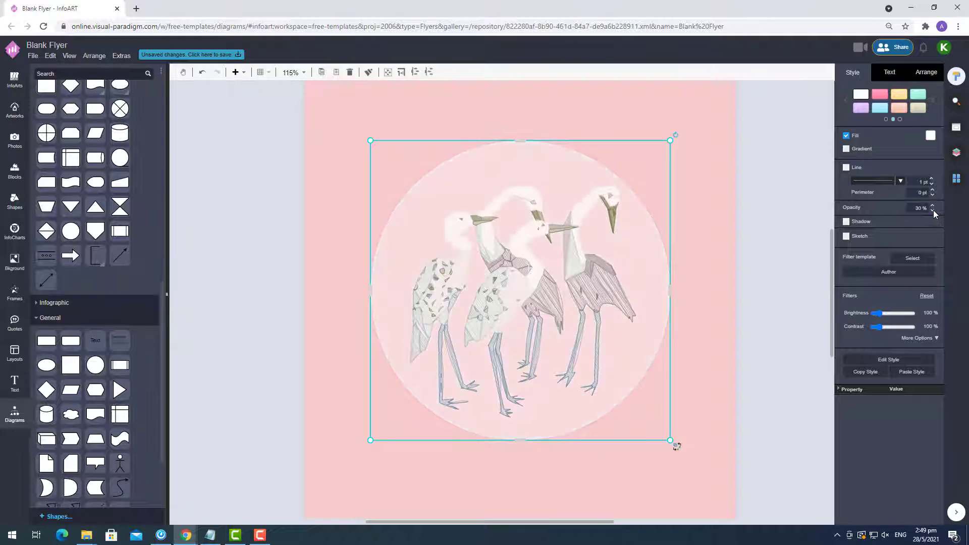
click(789, 267)
scroll(718, 232, down, 2)
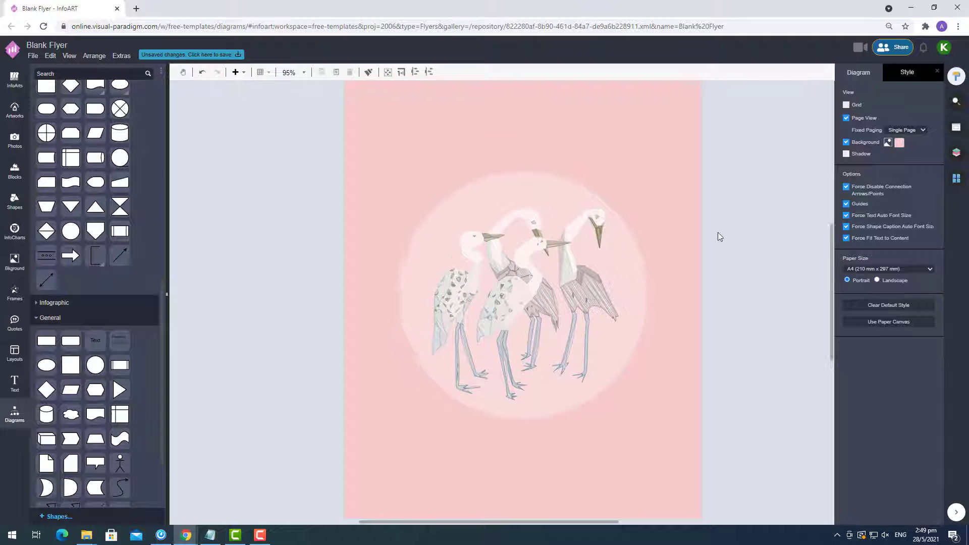
Step: Select the birds and circle together, enlarge them slightly and reposition them at the page's horizontal center
scroll(717, 232, up, 1)
drag(318, 158, 707, 480)
mouse_move(646, 197)
mouse_down()
mouse_move(634, 207)
mouse_move(649, 194)
mouse_up()
drag(525, 319, 523, 314)
click(748, 286)
scroll(749, 286, down, 3)
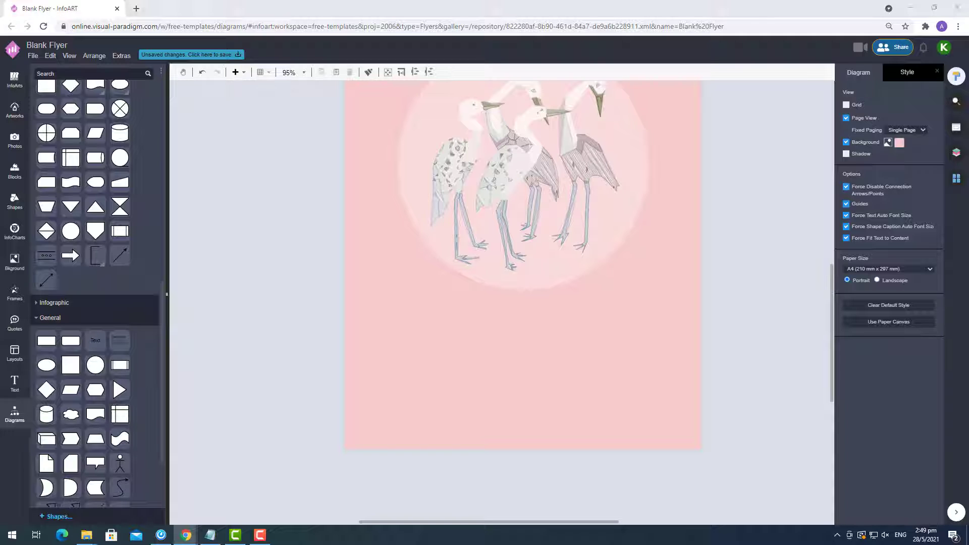
Step: Apply the Hachure sketch effect to the circle behind the birds and fill it with red
scroll(564, 328, up, 3)
drag(356, 154, 716, 480)
click(559, 193)
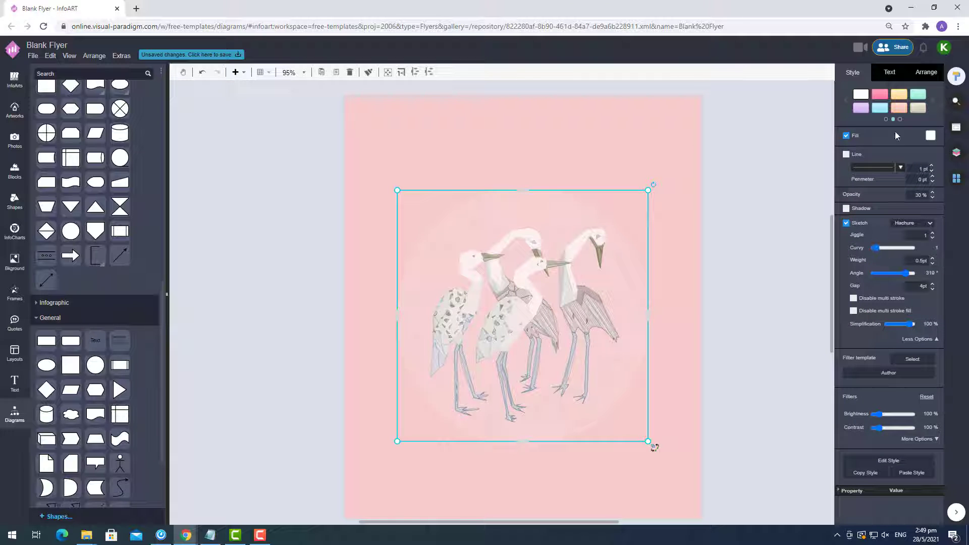
click(930, 135)
click(870, 191)
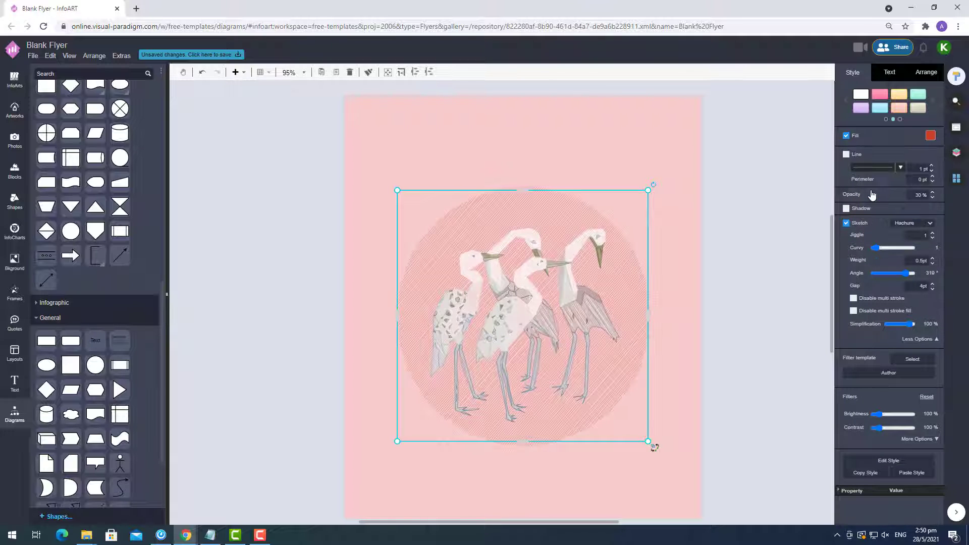
click(761, 209)
Step: Place a blue-filled copy of the hatched circle beside the original and move the two circles apart
click(539, 200)
drag(539, 200, 725, 237)
click(930, 137)
click(929, 203)
click(926, 72)
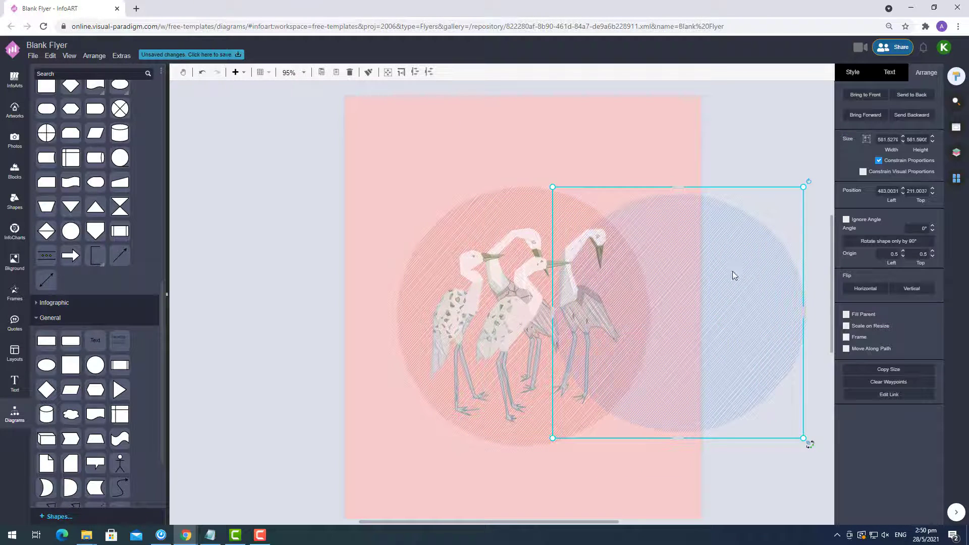
drag(740, 271, 744, 307)
drag(621, 246, 327, 198)
Step: Undo the latest circle moves and the copy's blue fill
key(ctrl+z)
key(ctrl+z)
key(ctrl+z)
key(ctrl+z)
Step: Move the red hatched circles toward the page's upper left and fill the topmost one with blue
click(463, 216)
drag(463, 216, 601, 153)
drag(697, 305, 455, 306)
click(854, 73)
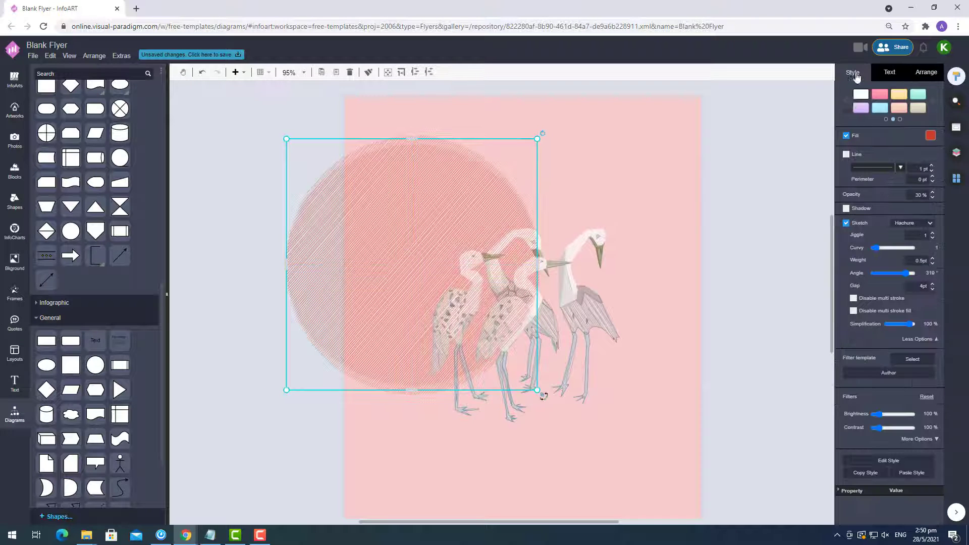
click(930, 137)
click(939, 207)
click(927, 73)
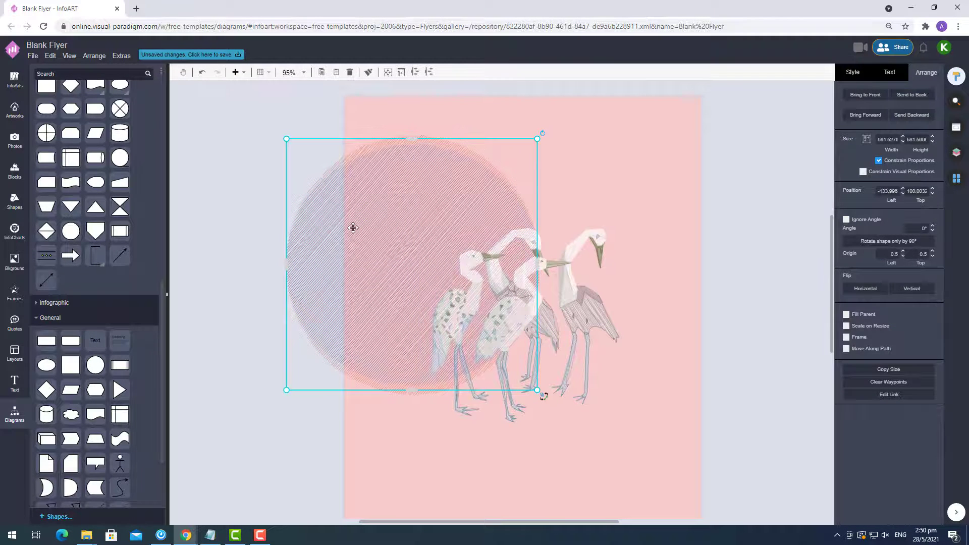
Step: Move the blue and red hatched circles apart so they overlap side by side behind the birds
drag(353, 228, 455, 223)
drag(589, 141, 581, 147)
drag(475, 194, 580, 202)
shift+click(422, 190)
drag(400, 191, 439, 215)
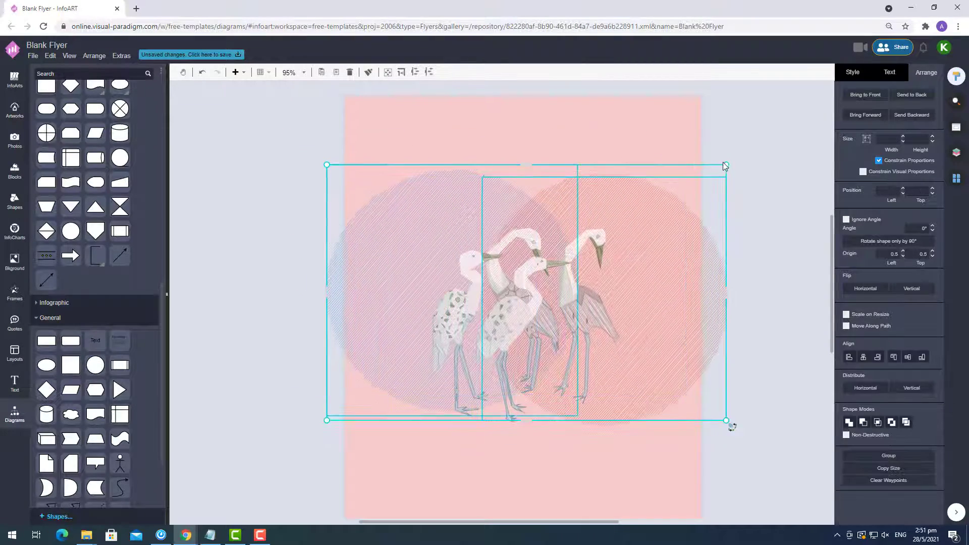
Step: Shrink the two overlapping circles together and align them and the birds around the page's horizontal center
drag(725, 165, 658, 218)
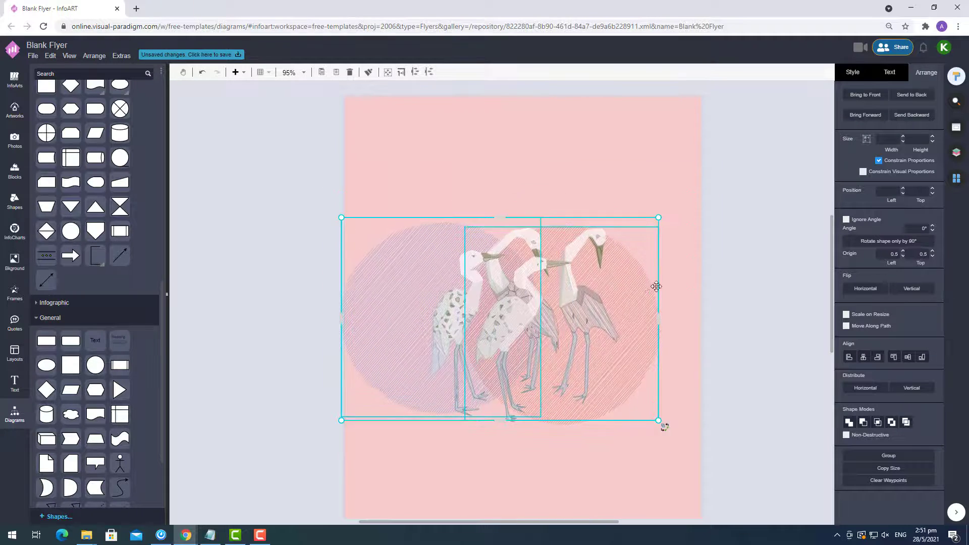
drag(656, 287, 666, 307)
key(Escape)
drag(426, 146, 655, 479)
drag(540, 279, 542, 277)
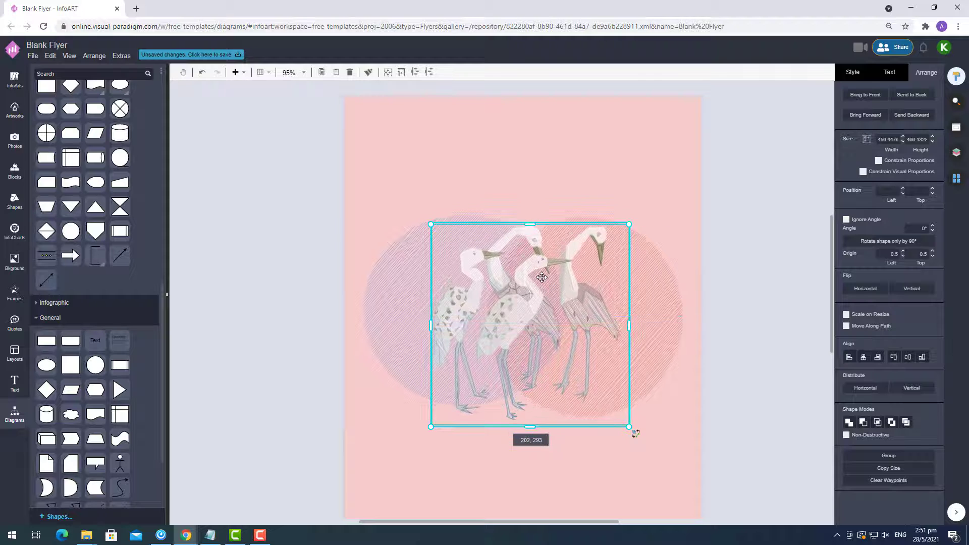
click(767, 274)
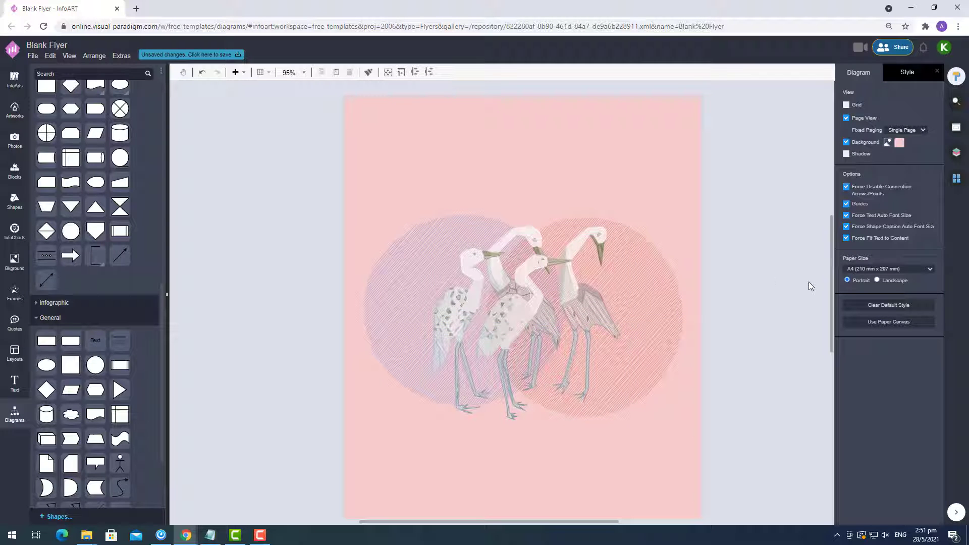
Step: Search the photo library for "pink"
scroll(809, 286, down, 1)
click(17, 114)
click(18, 168)
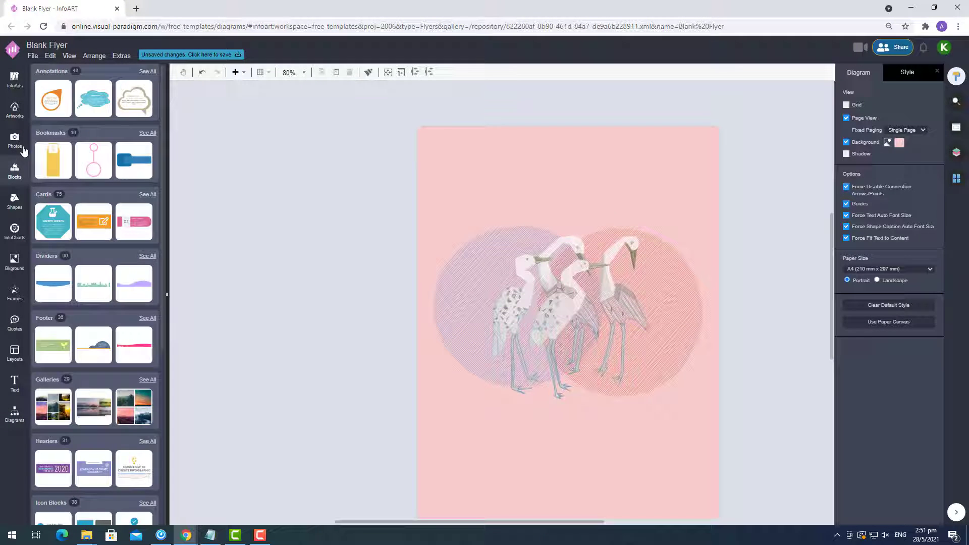
click(10, 273)
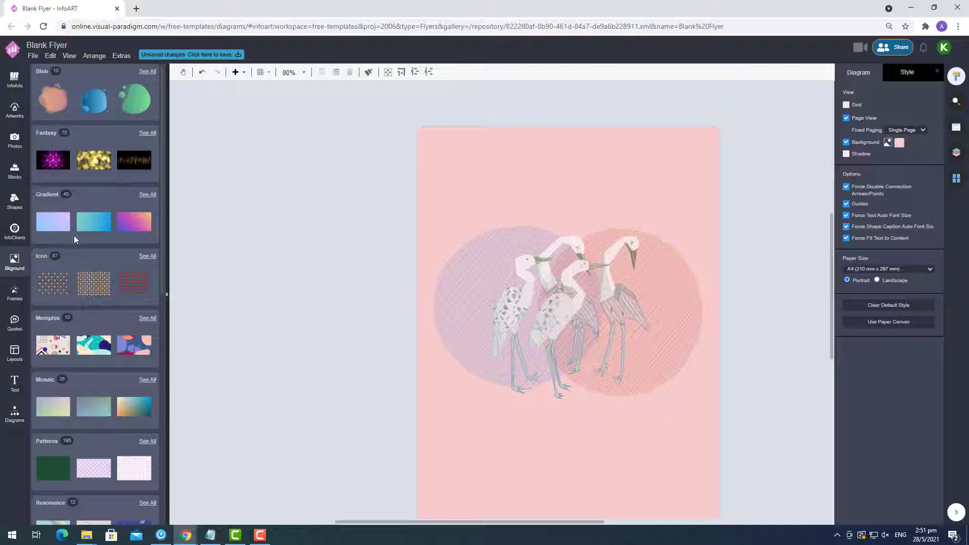
click(15, 140)
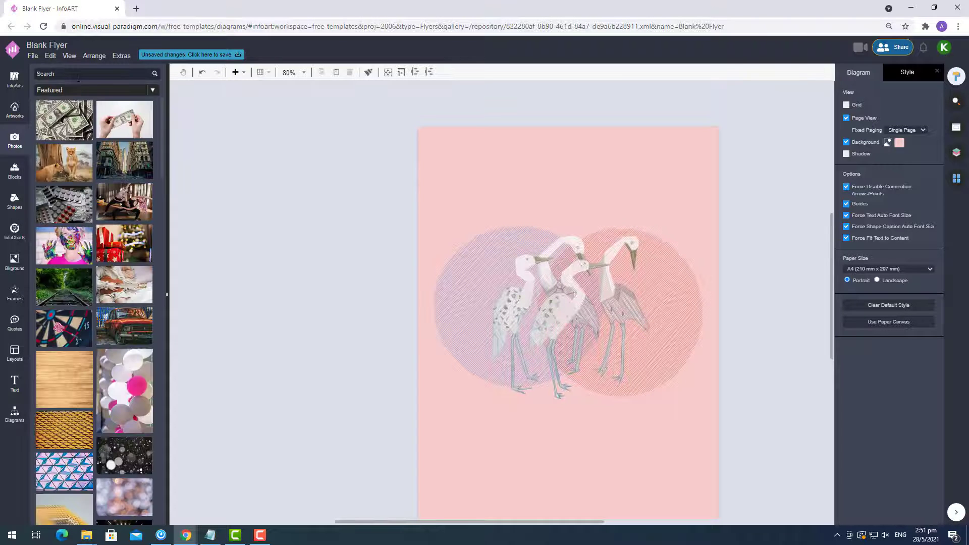
click(78, 78)
text(pink)
key(Return)
Step: Try several pink photos as the full-page background and keep the brushed pink-to-teal one
drag(124, 127, 431, 151)
scroll(56, 200, down, 2)
drag(125, 335, 431, 185)
scroll(125, 303, down, 6)
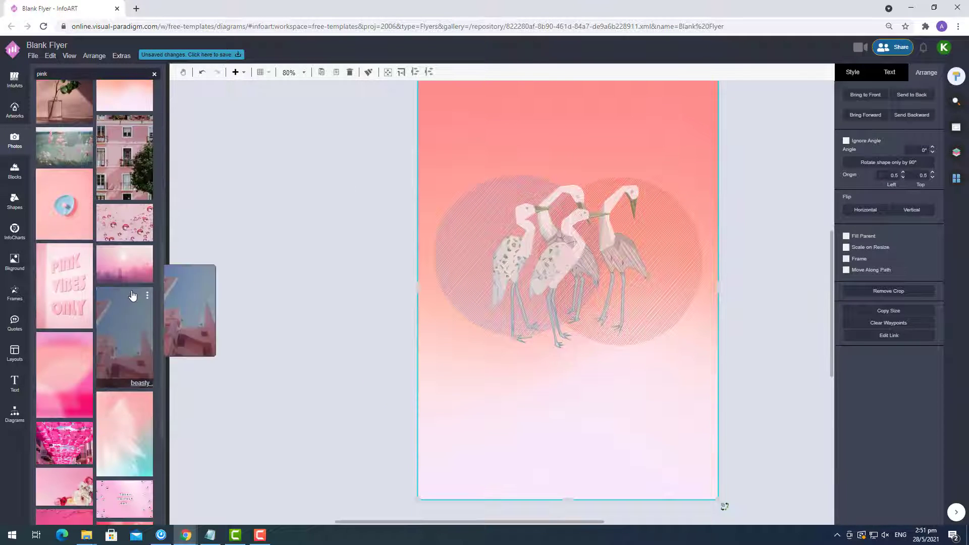
drag(125, 305, 453, 107)
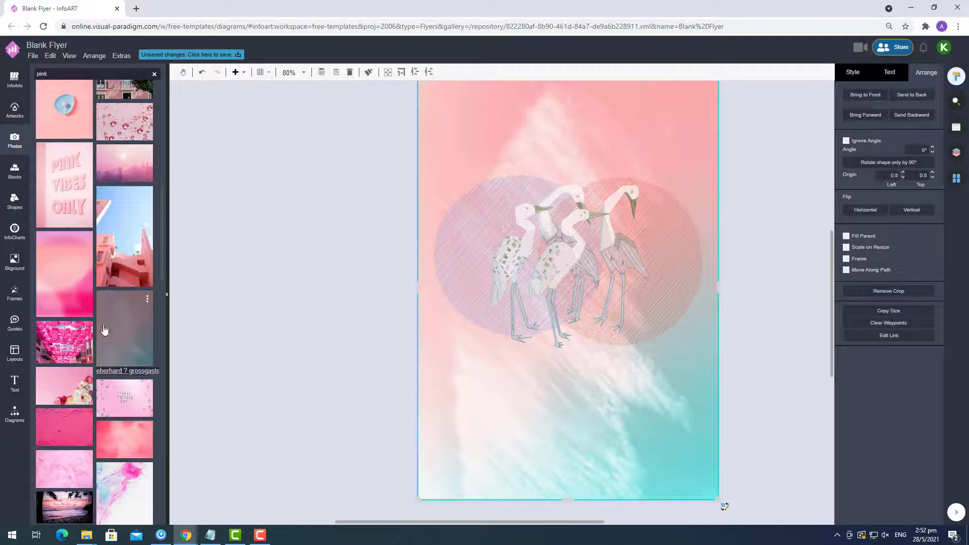
mouse_move(109, 329)
Step: Set the opacity of the birds and both hatched circles to 100%
click(852, 72)
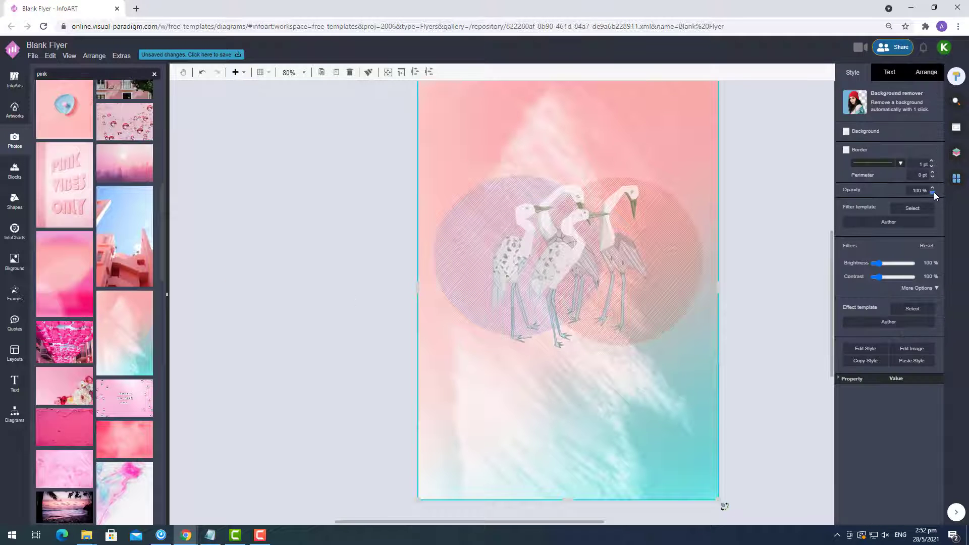
drag(343, 233, 806, 490)
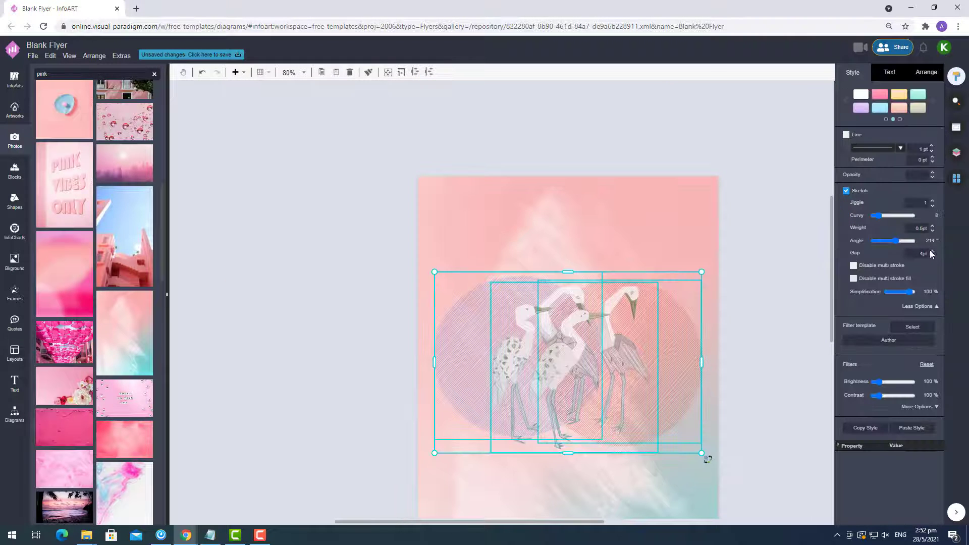
click(931, 174)
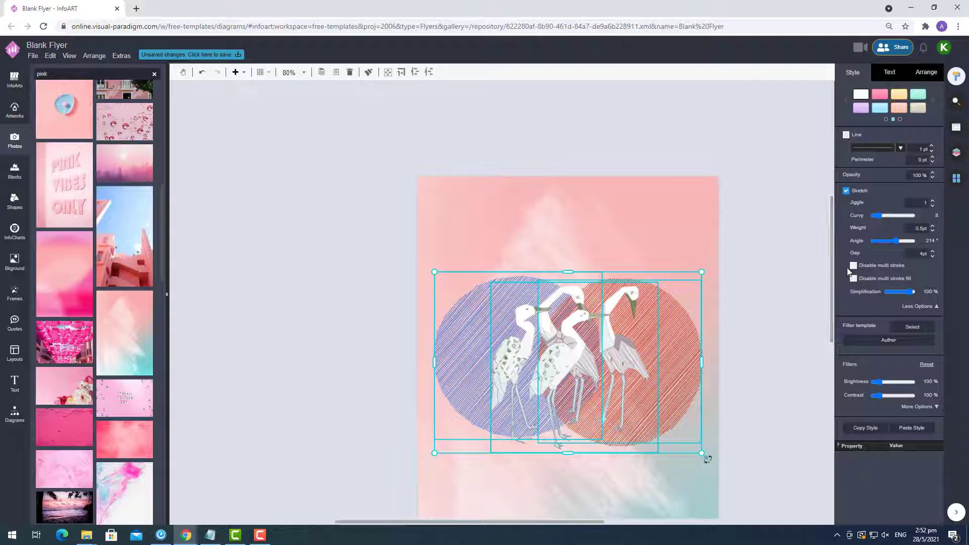
scroll(795, 291, down, 2)
click(754, 284)
Step: Reduce the red circle's opacity and set the blue circle's opacity to 50%
click(688, 246)
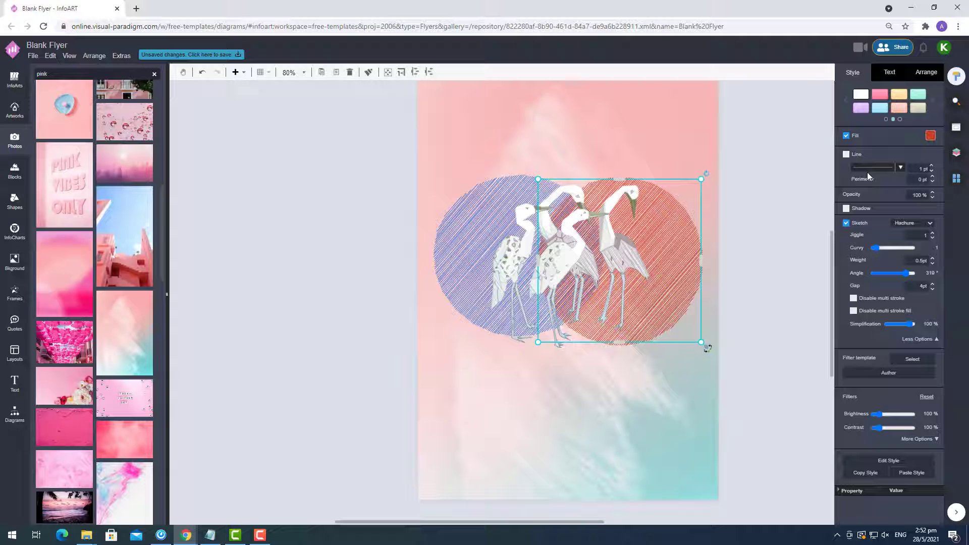
click(932, 197)
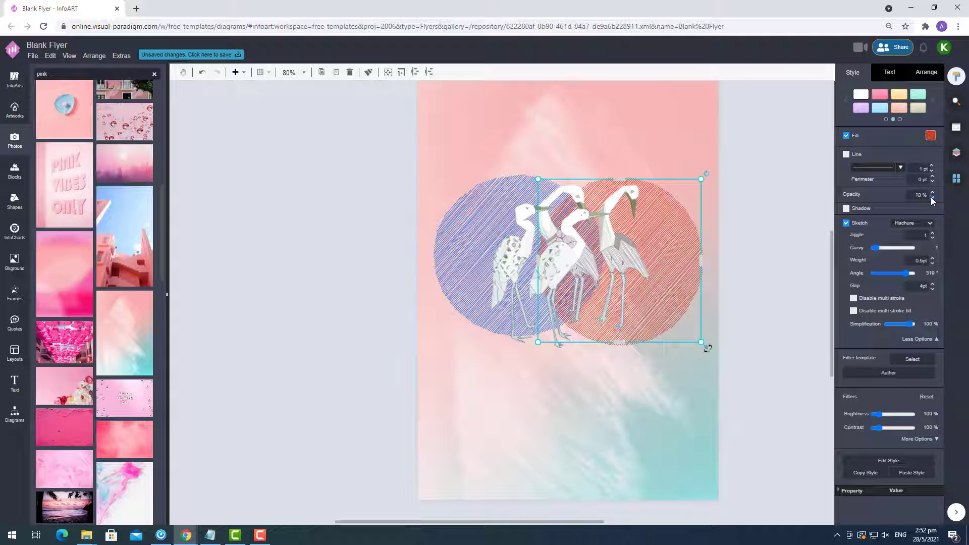
click(453, 216)
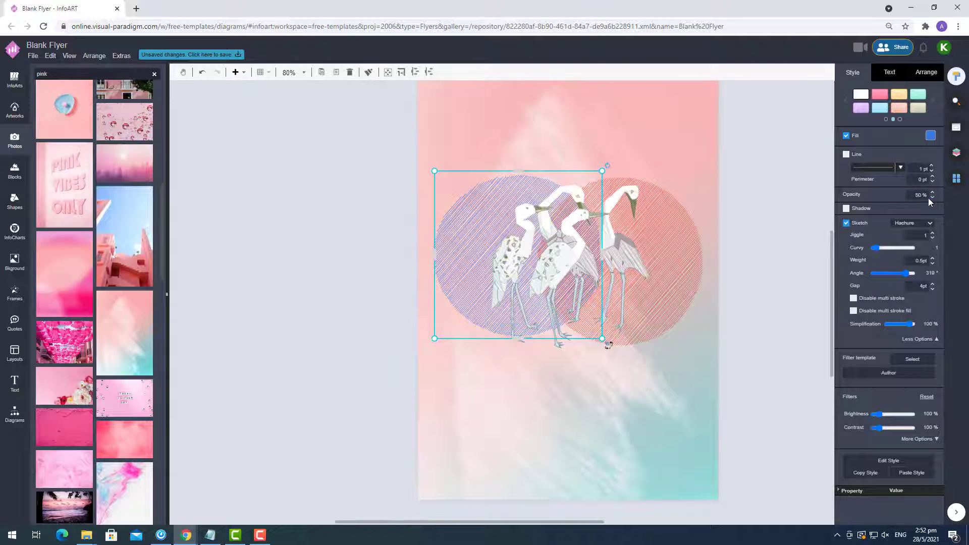
Step: Separate the two bird layers, set one layer's opacity to 70%, and realign the layers
click(621, 259)
drag(621, 259, 630, 307)
click(614, 200)
click(931, 231)
click(931, 231)
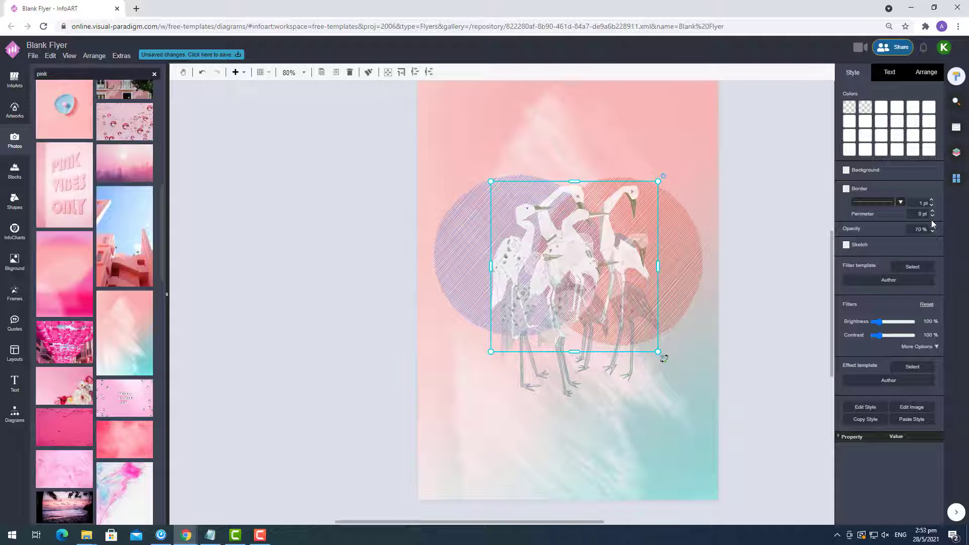
mouse_move(625, 355)
mouse_down()
mouse_move(629, 316)
mouse_move(615, 307)
mouse_up()
Step: Nudge the birds and both hatched circles together slightly on the page
drag(358, 126, 788, 410)
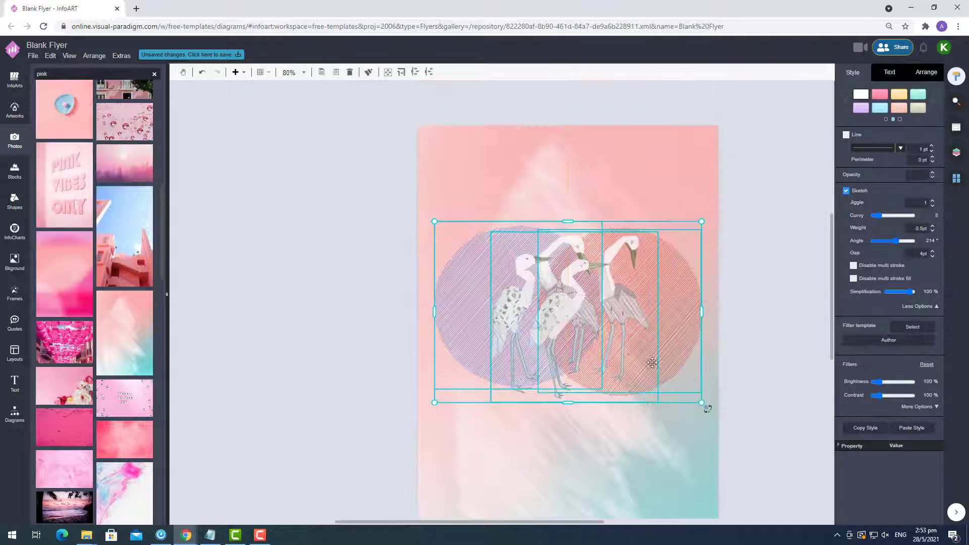
drag(632, 358, 634, 357)
click(779, 323)
Step: Try lowering the background photo's opacity to 40%
click(696, 217)
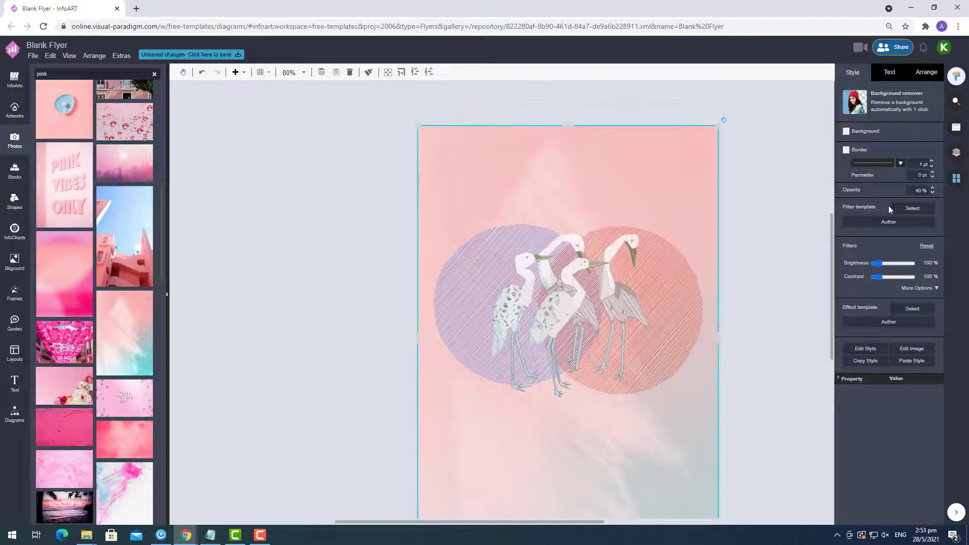
click(775, 230)
scroll(775, 230, down, 1)
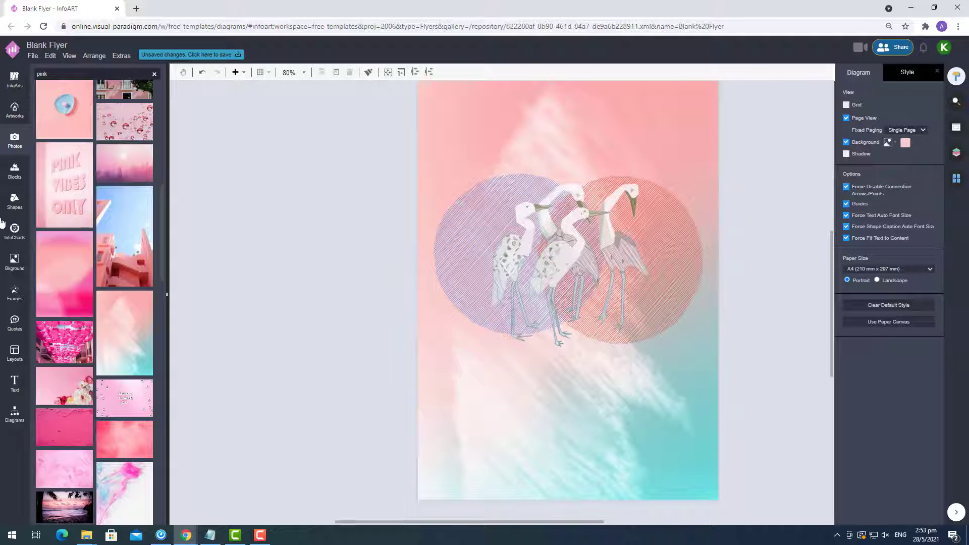
Step: Add the title "Save Endangered Species", enlarge it, and place it above the circles
click(155, 74)
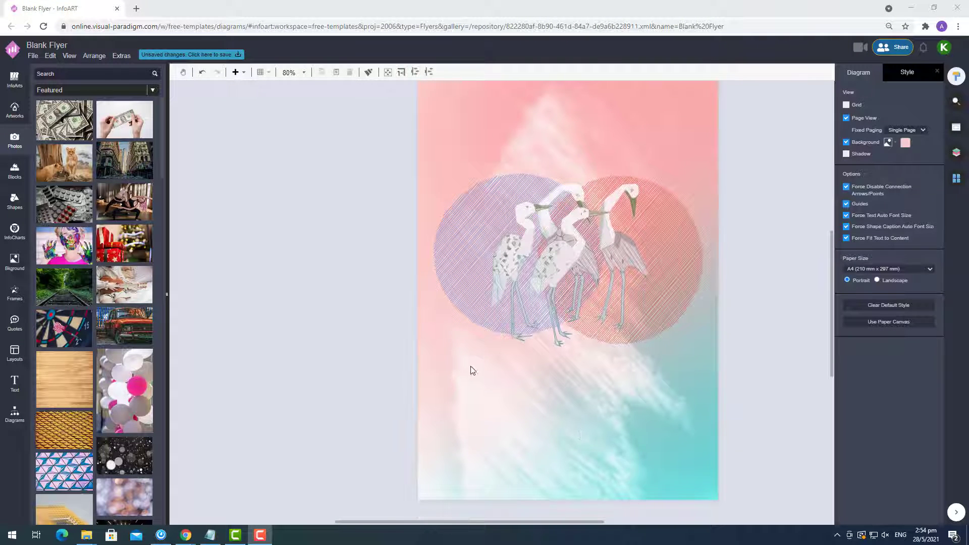
scroll(470, 366, up, 1)
click(271, 250)
text(Save Endangered Species)
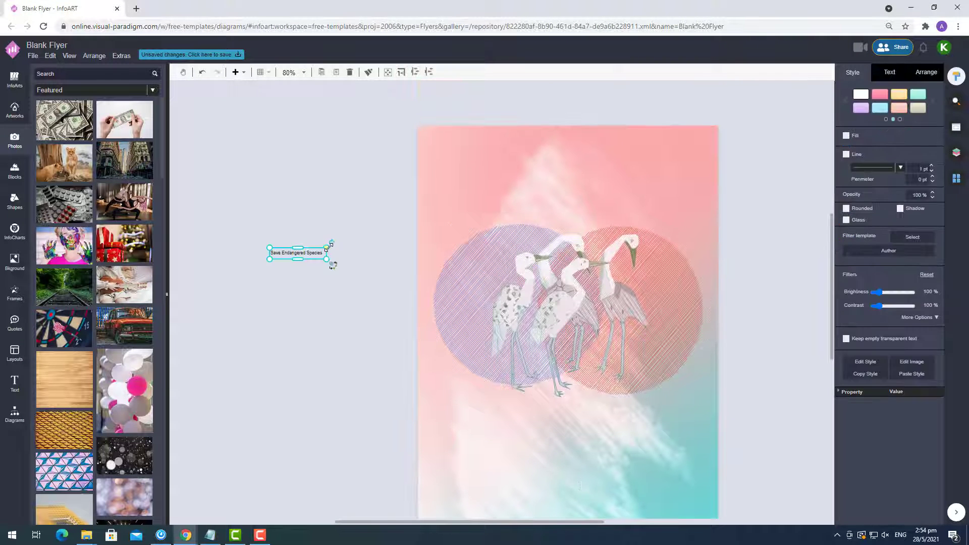
drag(326, 249, 428, 227)
drag(360, 234, 587, 184)
drag(653, 178, 609, 188)
Step: Set the title's font to Aclonica and its font color to a dark red
click(888, 73)
click(926, 116)
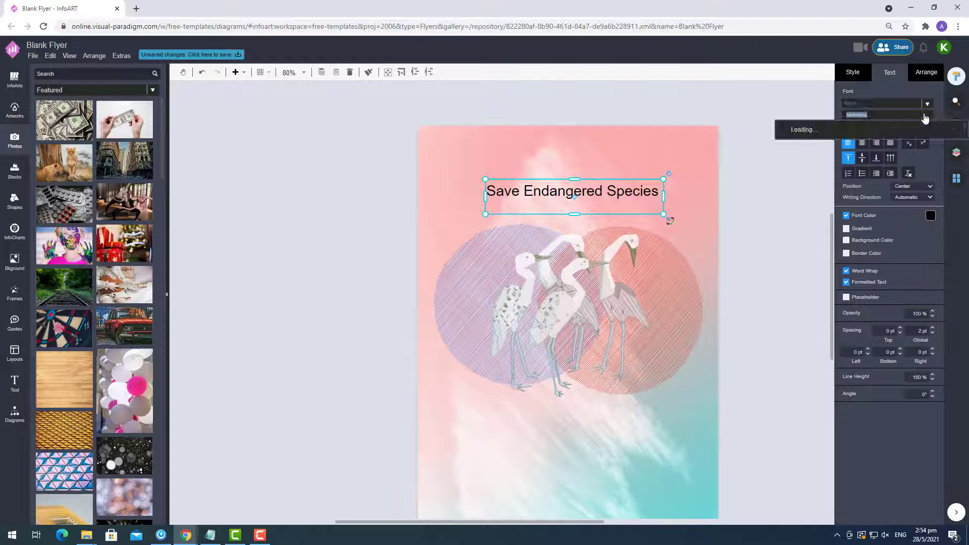
click(810, 202)
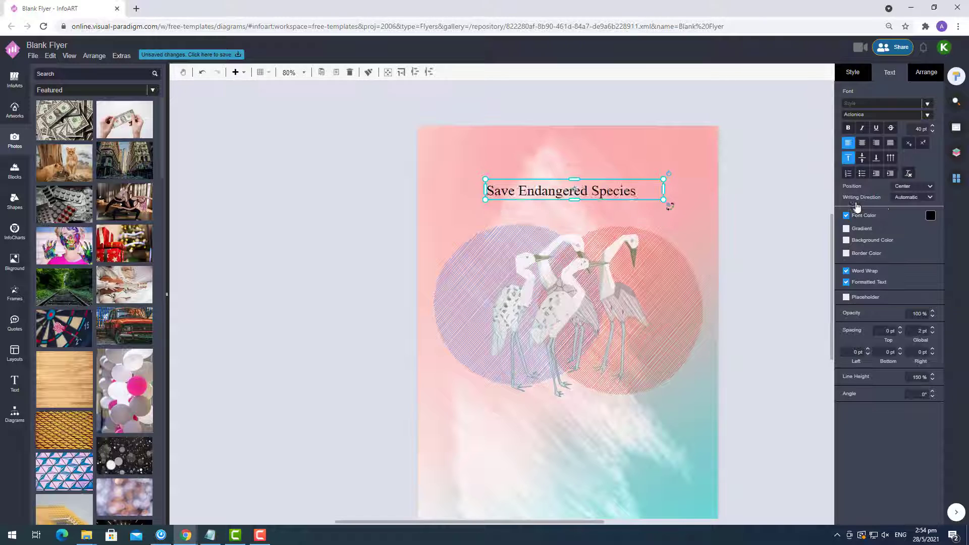
click(930, 215)
click(876, 267)
click(670, 201)
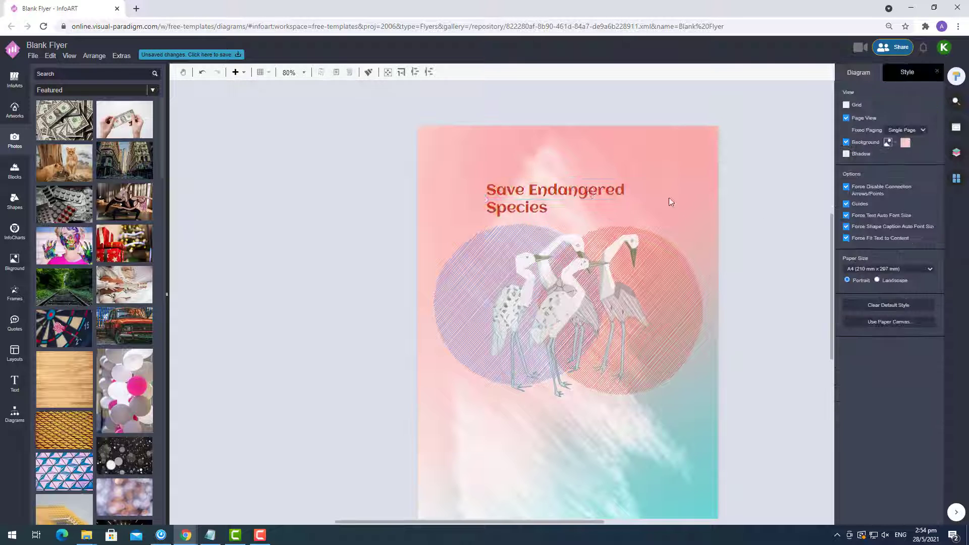
Step: Enlarge the title's text box so the title fits on one line and reposition it above the circles
click(662, 196)
drag(664, 189, 720, 195)
drag(632, 190, 612, 200)
Step: Recolor the title bright red and set its text opacity to 60%
click(930, 215)
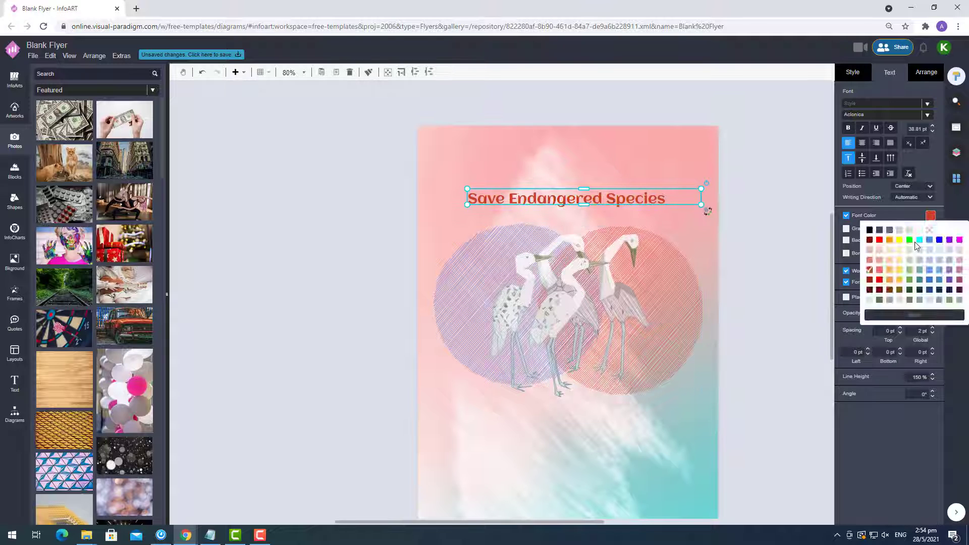
click(882, 261)
click(882, 269)
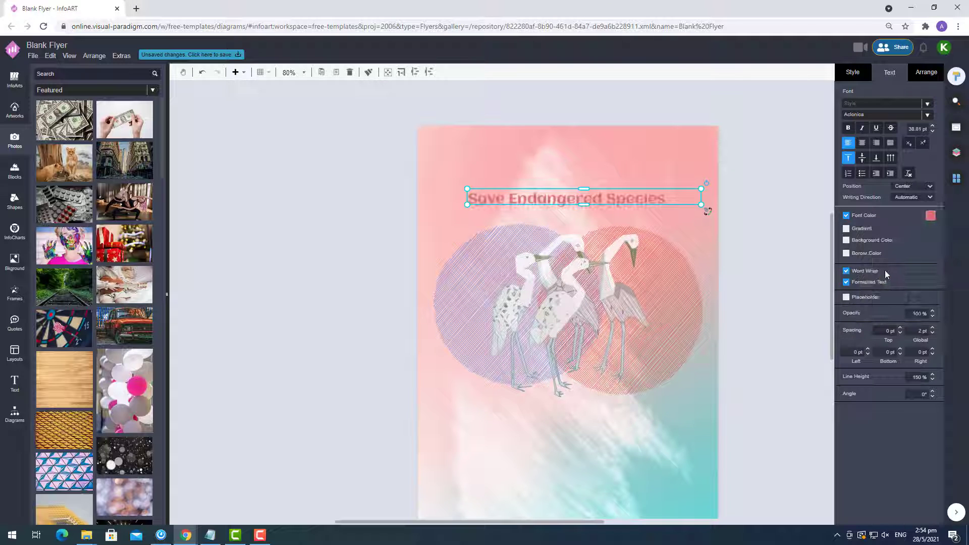
click(931, 218)
click(883, 284)
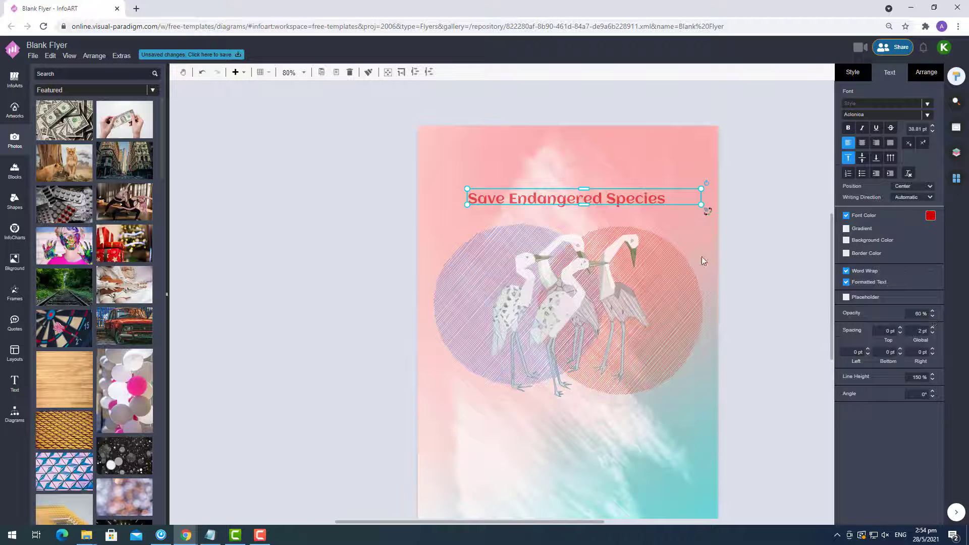
Step: Add the text "You Can Do To Save Endangered Species!", enlarge it to about 30 pt, and place it below the birds
click(781, 251)
key(F10)
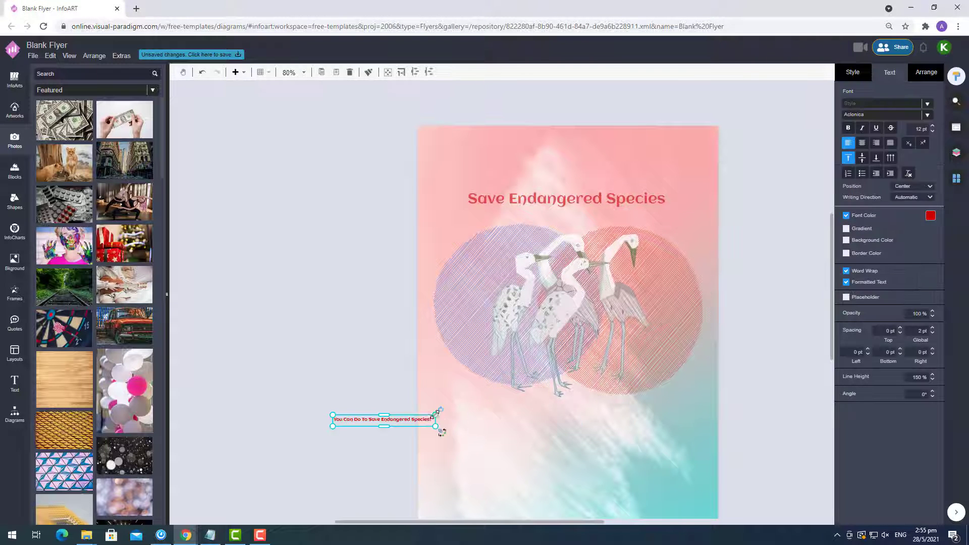
drag(437, 414, 583, 415)
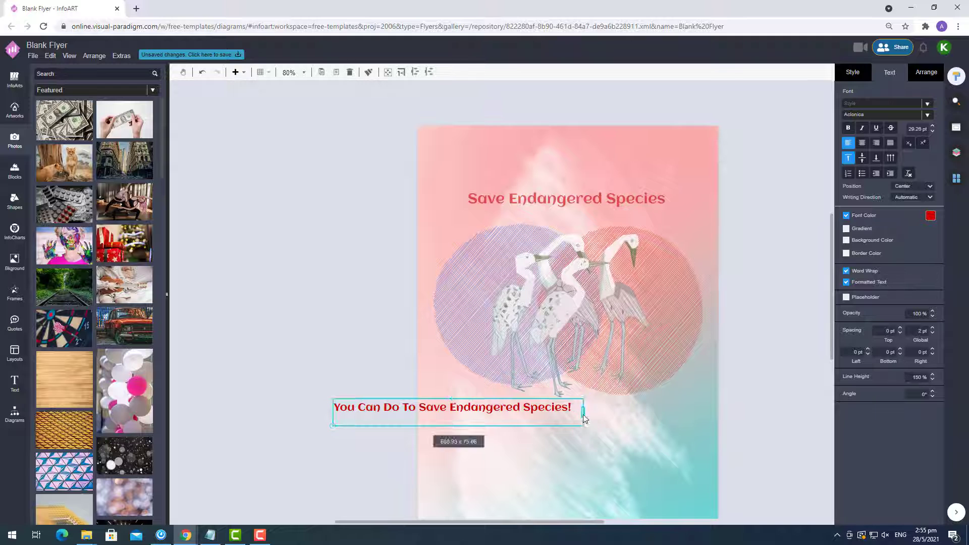
drag(515, 412, 625, 421)
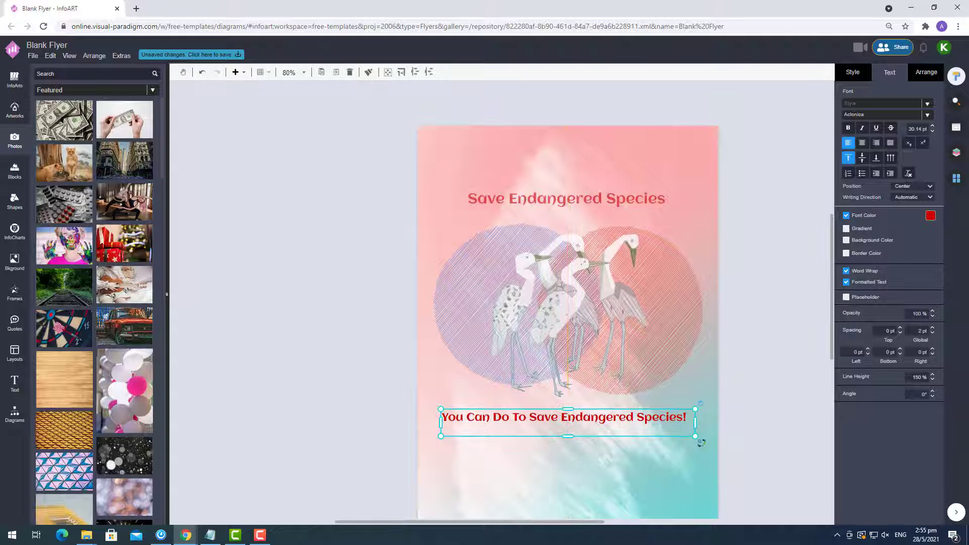
Step: Set the font color of the text below the birds to blue
click(930, 216)
click(926, 282)
click(816, 334)
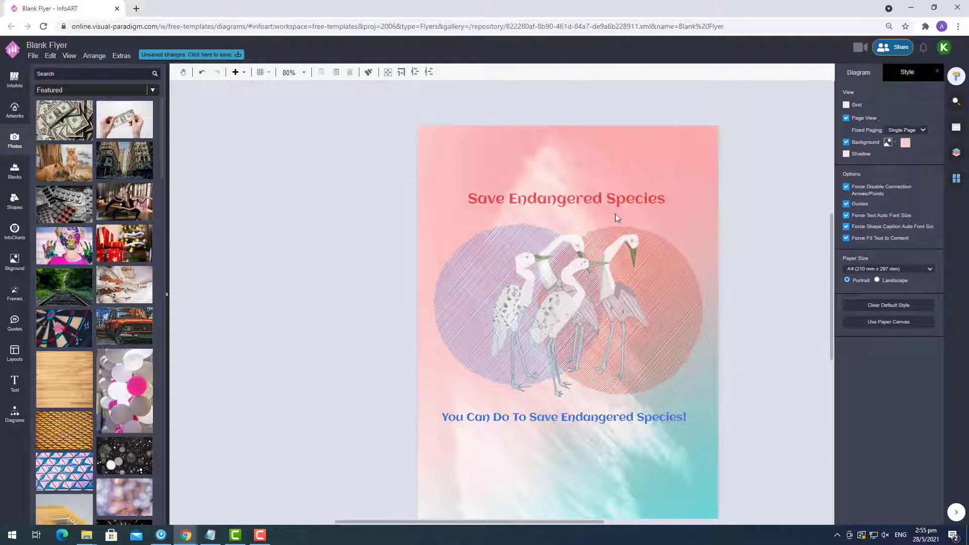
Step: Shrink the title, reposition it over the page's center, and center-align its text
click(616, 200)
drag(700, 190, 671, 191)
mouse_move(606, 199)
mouse_down()
mouse_move(620, 198)
mouse_move(596, 198)
mouse_up()
click(861, 143)
Step: Center-align the blue text below the birds and fine-tune its position
click(621, 420)
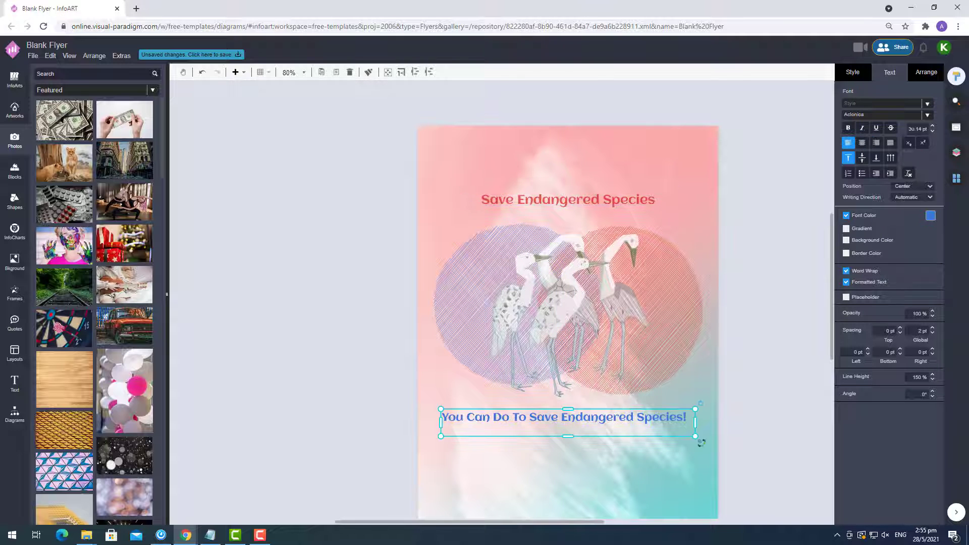
click(862, 143)
drag(574, 419, 574, 418)
click(769, 362)
scroll(768, 362, down, 1)
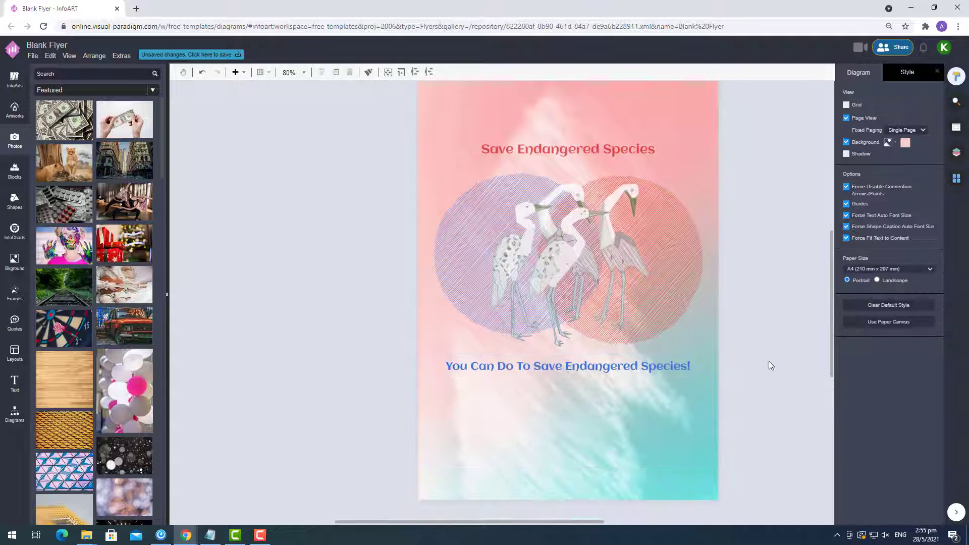
Step: Add a rectangle at the page's upper edge and turn off its sketch style to make it solid white
scroll(771, 365, up, 2)
click(13, 413)
click(45, 455)
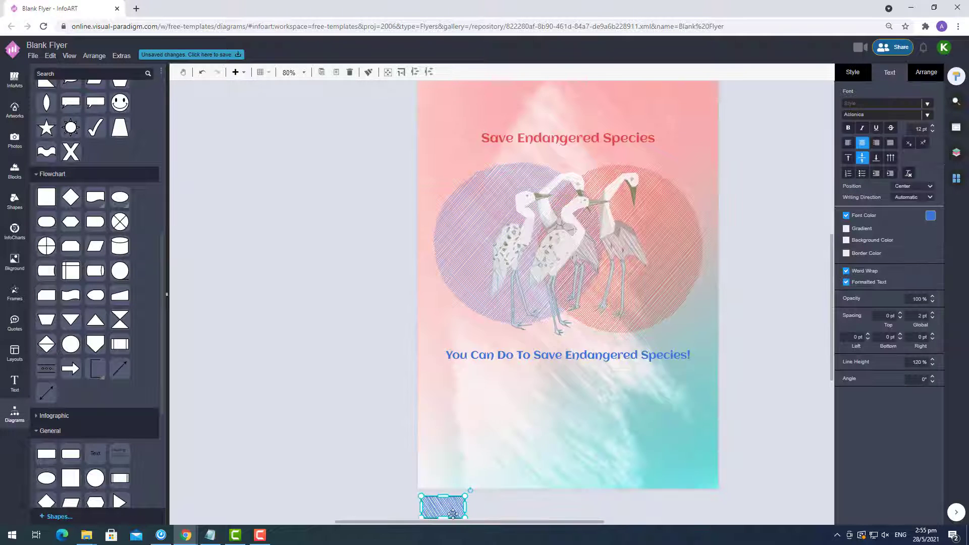
drag(449, 509, 521, 173)
click(857, 73)
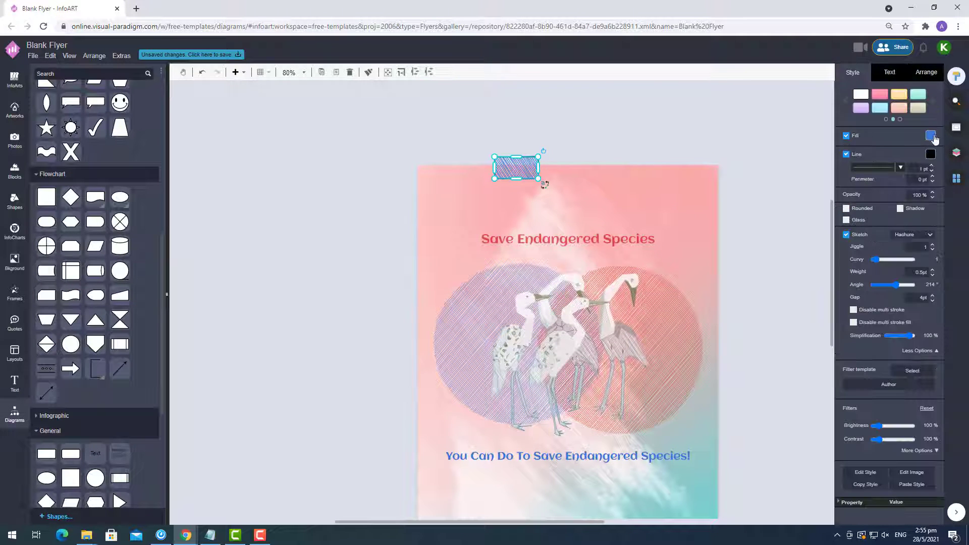
click(846, 235)
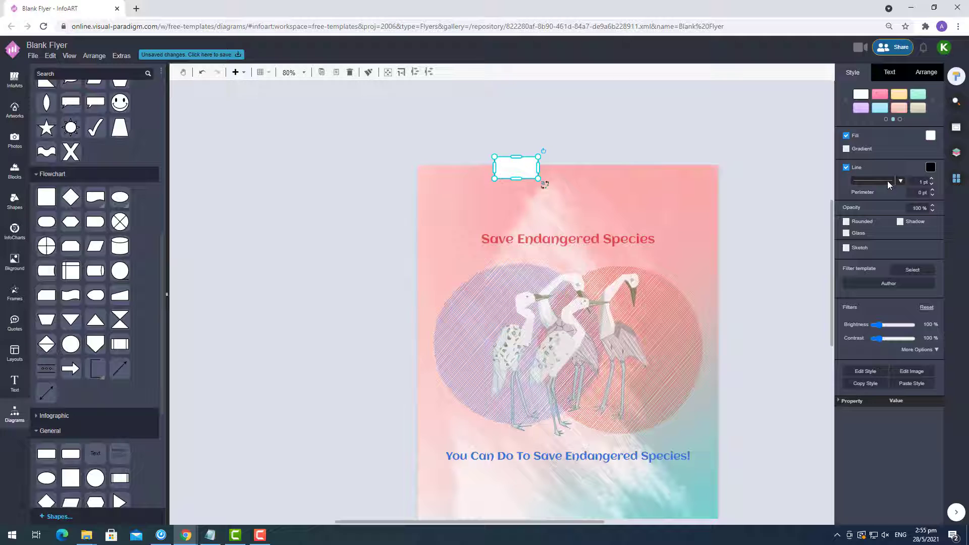
Step: Lower the white rectangle's opacity, widen it into a long strip, and center it along the page's upper edge
click(932, 210)
click(932, 210)
click(932, 210)
click(931, 211)
drag(537, 168, 650, 168)
drag(588, 169, 585, 177)
click(591, 144)
scroll(592, 144, down, 1)
click(582, 130)
Step: Paste a copy of the translucent strip and fit it as a nearly square block in the page's lower-right corner
scroll(637, 151, down, 2)
click(631, 387)
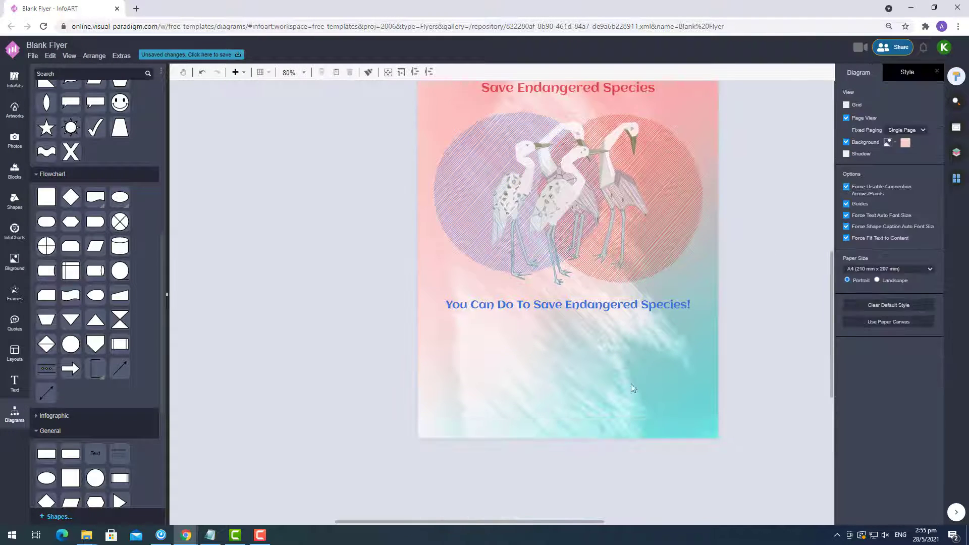
key(ctrl+v)
drag(619, 444, 728, 437)
drag(785, 395, 717, 399)
click(723, 400)
scroll(781, 378, up, 2)
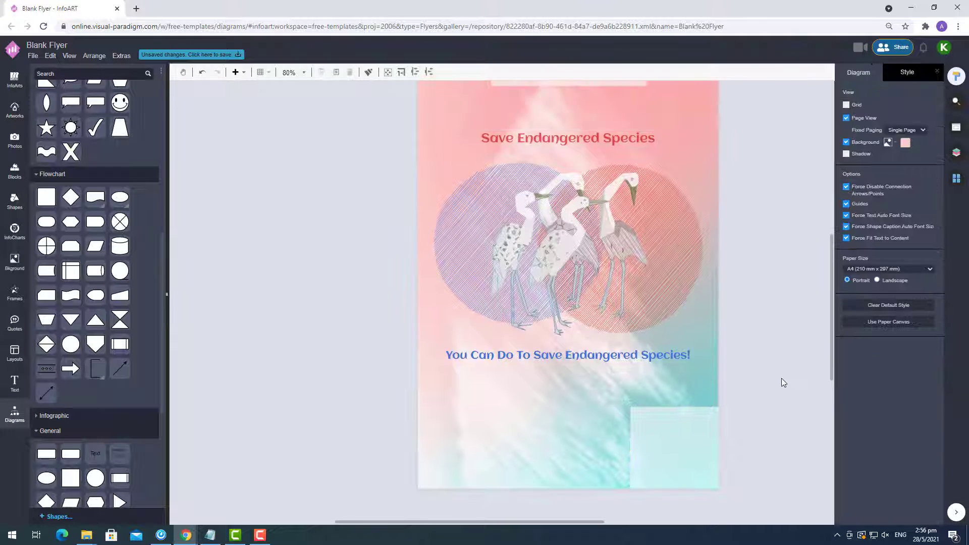
Step: Shrink the blue slogan to about 21.4 pt and move it toward the page's left edge below the birds
scroll(758, 277, down, 1)
click(679, 378)
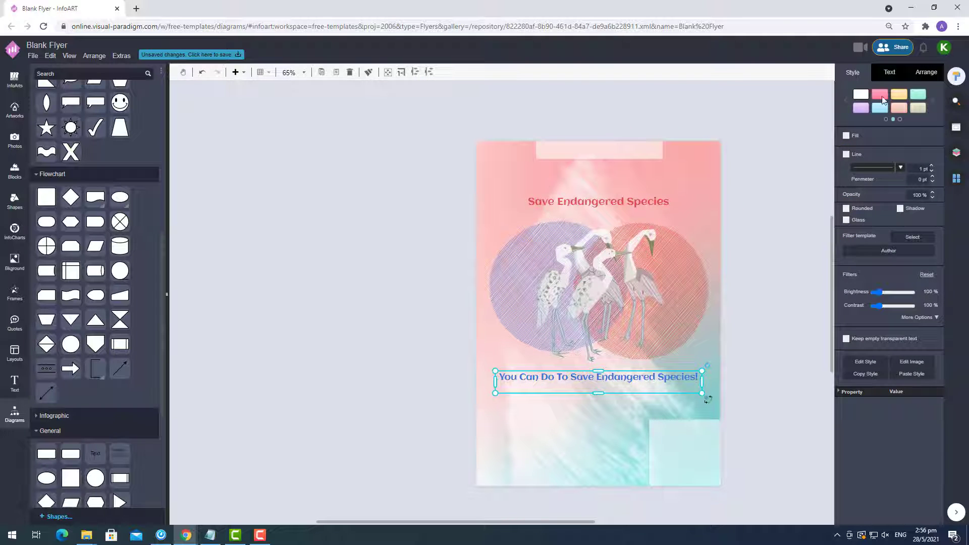
click(889, 72)
drag(701, 393, 646, 389)
drag(582, 381, 571, 390)
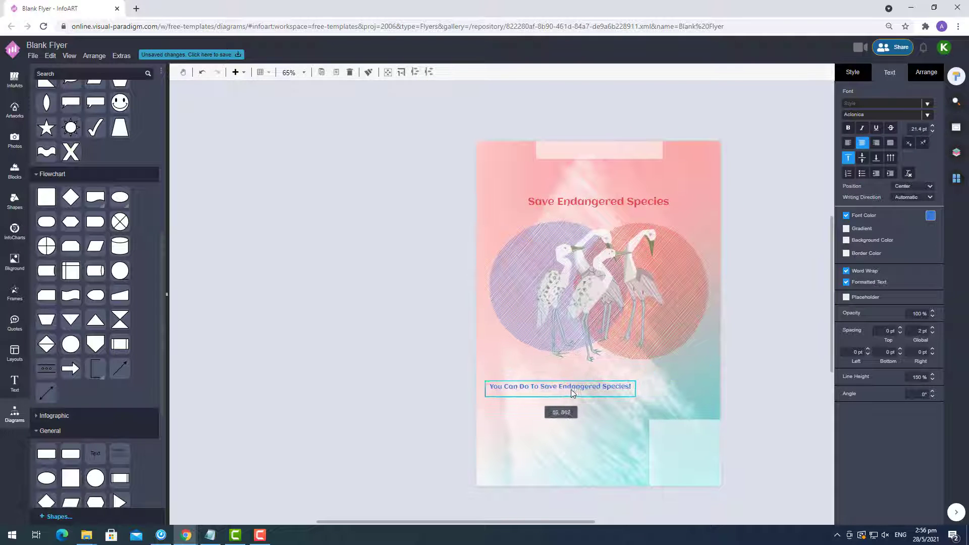
click(763, 385)
double_click(572, 386)
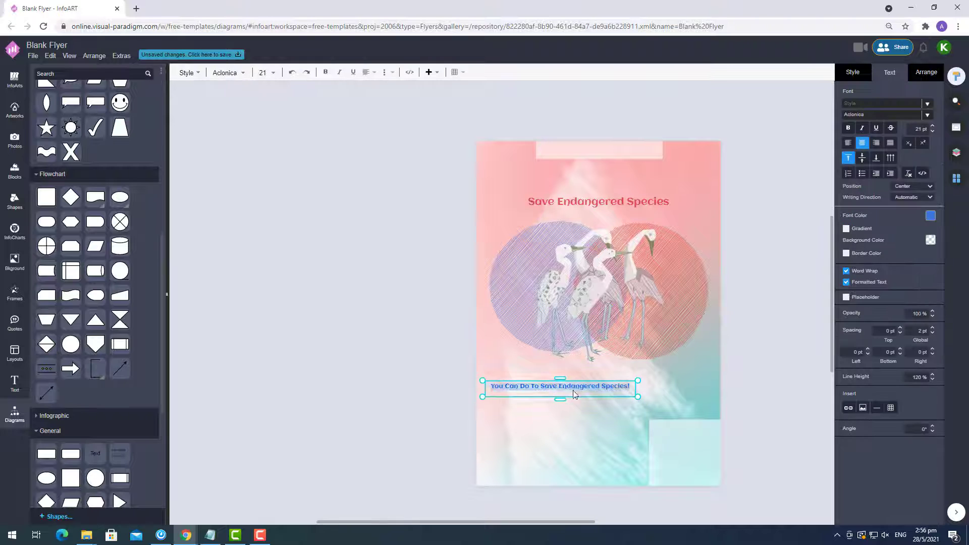
click(775, 378)
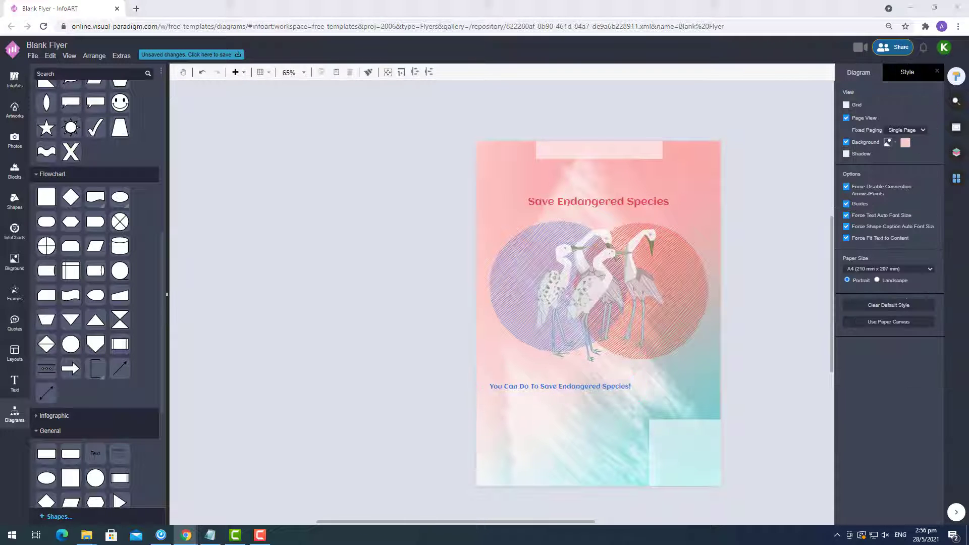
Step: Add a lorem ipsum paragraph below the blue slogan and shrink it to fit the page's lower left area
scroll(396, 374, down, 2)
key(ctrl+v)
drag(656, 383, 656, 432)
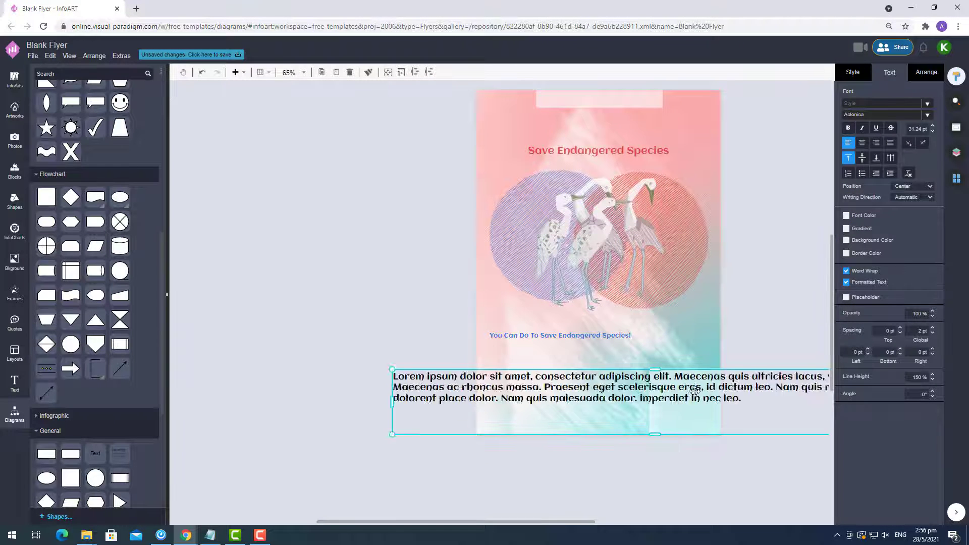
drag(626, 404, 493, 416)
drag(788, 413, 543, 405)
scroll(541, 401, up, 4)
drag(529, 371, 525, 324)
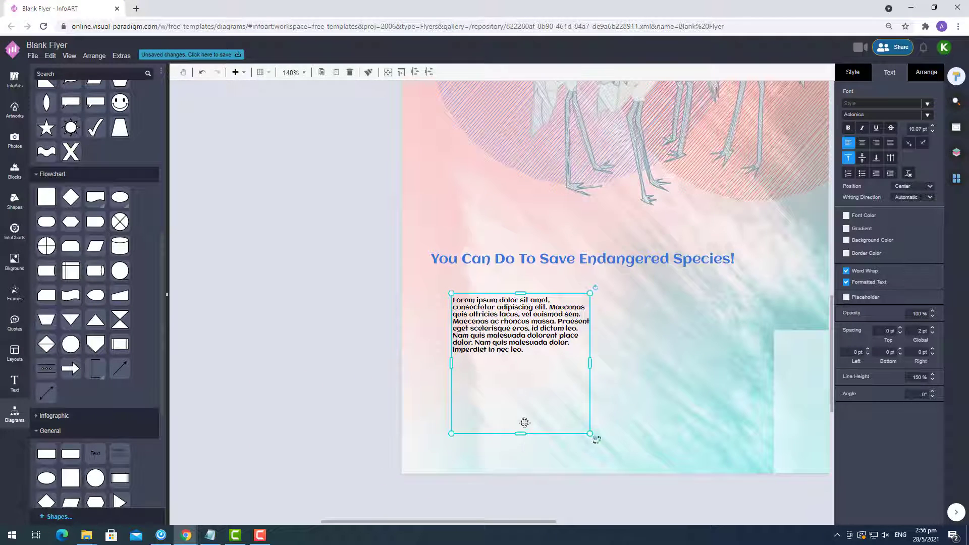
Step: Center-align the lorem ipsum paragraph, resize it to about 13.9 pt, and place it directly under the blue slogan
drag(520, 434, 520, 370)
drag(590, 370, 704, 434)
drag(705, 364, 602, 376)
drag(601, 293, 524, 329)
drag(544, 393, 498, 393)
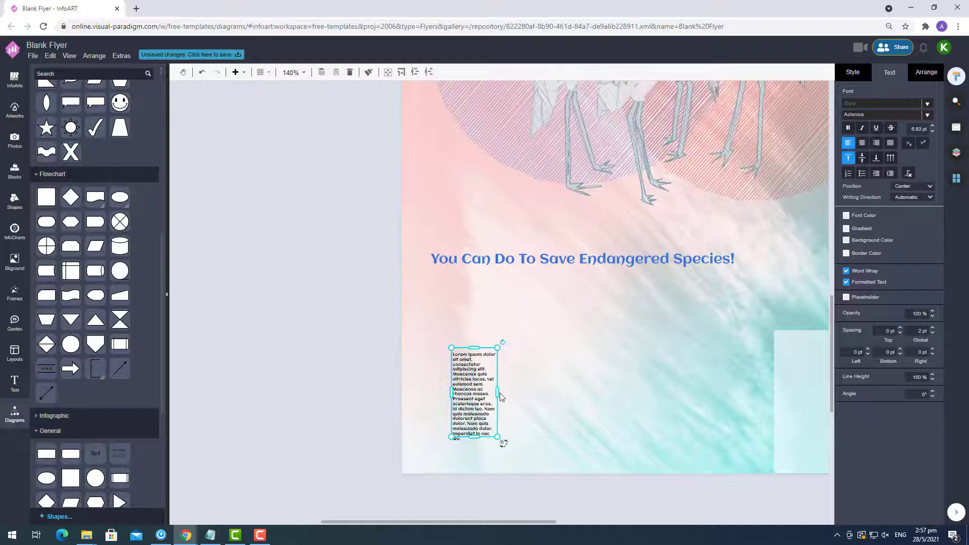
drag(497, 348, 716, 333)
click(861, 142)
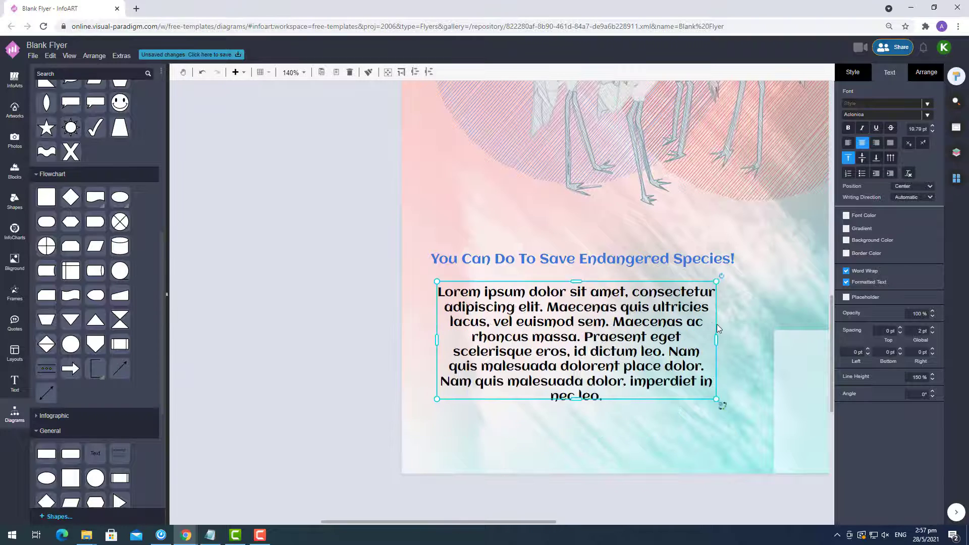
drag(715, 281, 653, 317)
drag(653, 357, 637, 326)
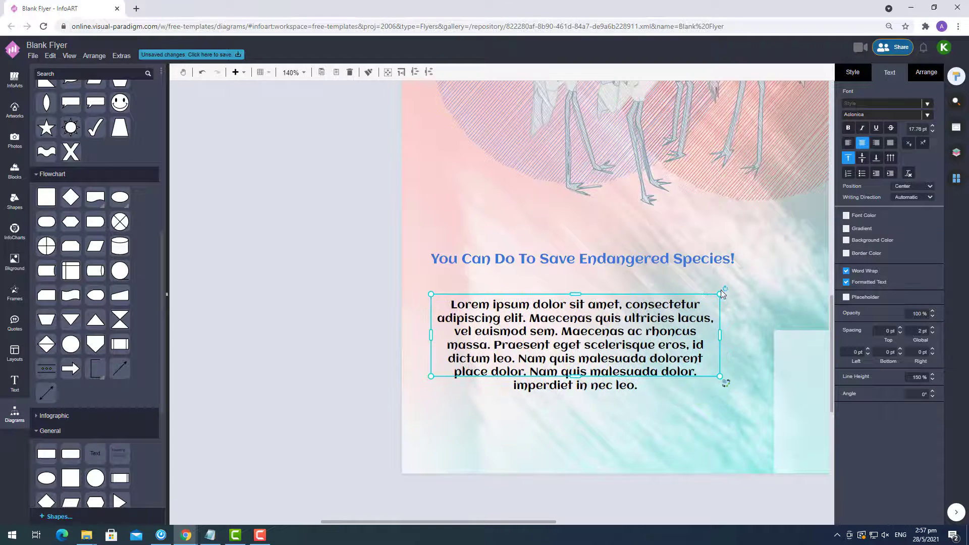
drag(720, 292, 661, 309)
drag(559, 358, 559, 332)
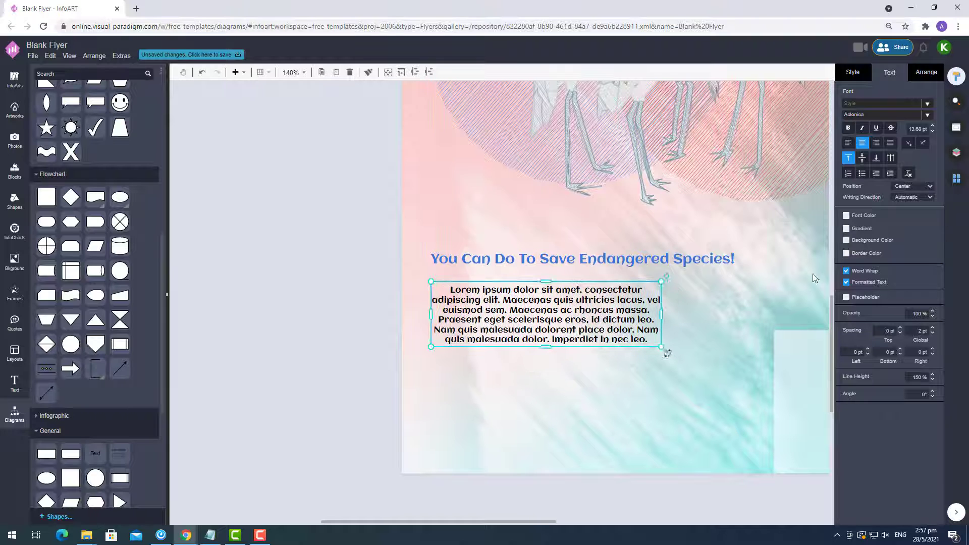
Step: Set the paragraph's font to Aubrey at 18 pt and widen its text box to fit four lines
click(927, 114)
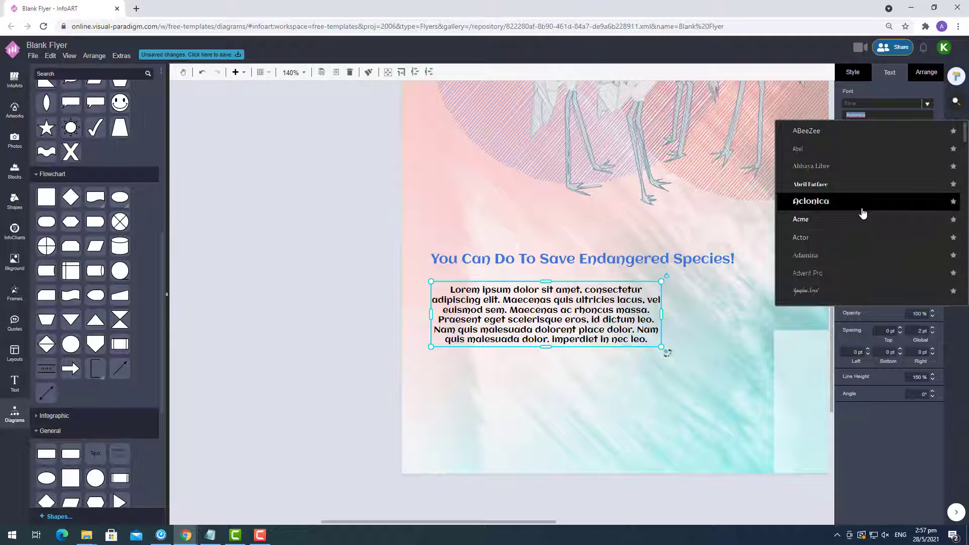
scroll(857, 217, down, 8)
click(853, 211)
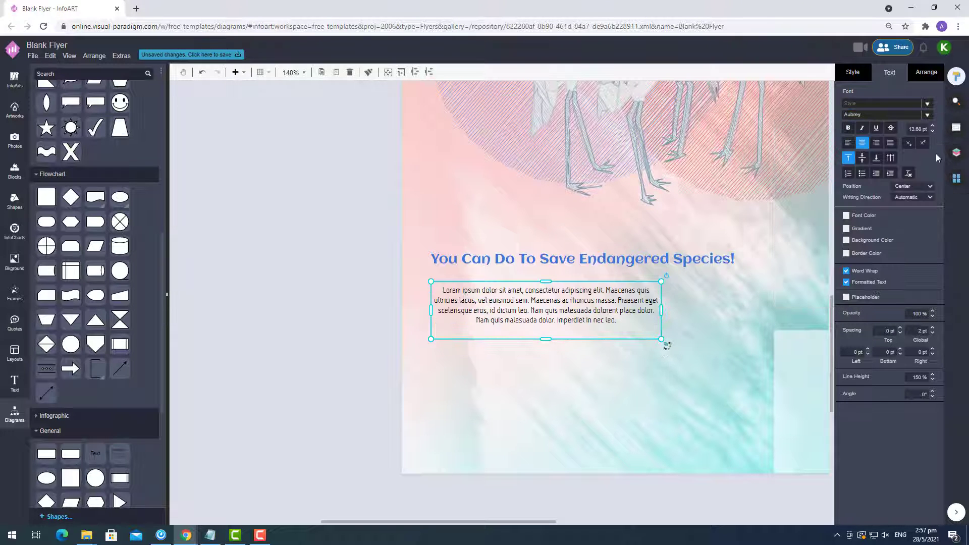
click(931, 126)
click(932, 126)
click(931, 126)
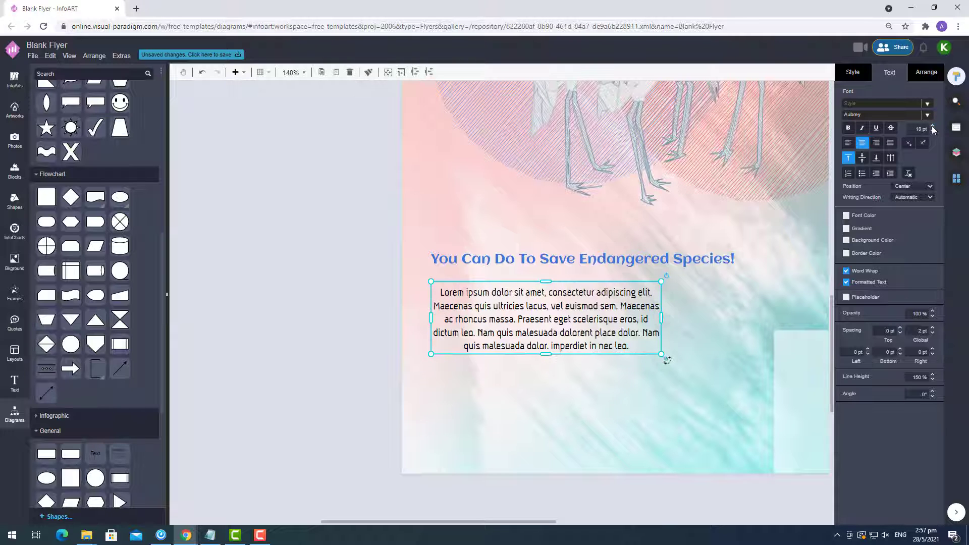
drag(661, 318, 725, 318)
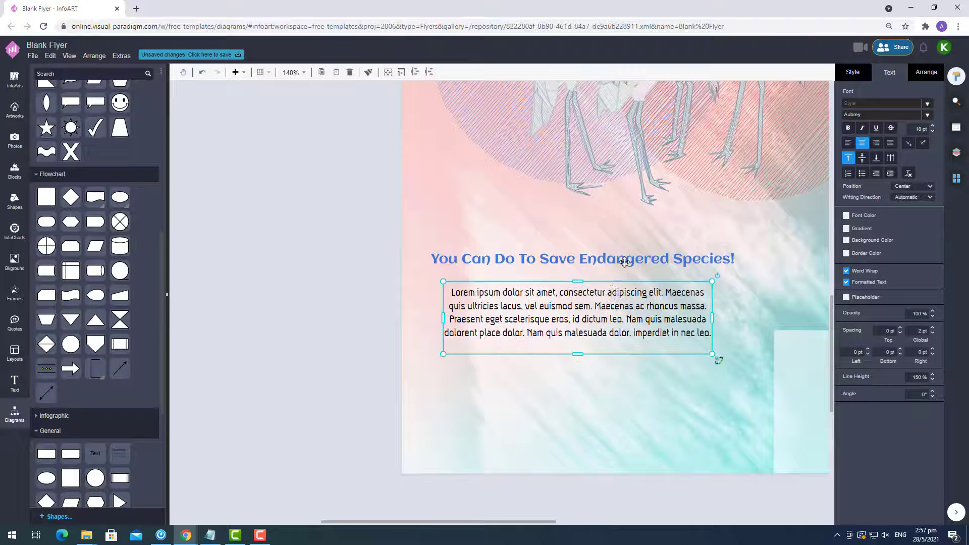
Step: Try the Abril Fatface font on the blue slogan and check the paragraph's font
click(710, 258)
scroll(710, 258, down, 4)
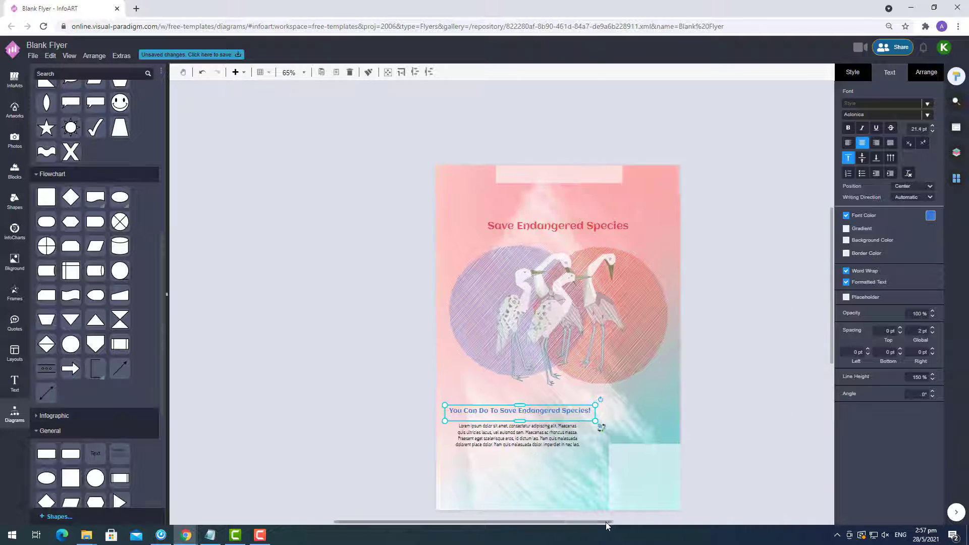
click(918, 117)
click(882, 208)
click(902, 116)
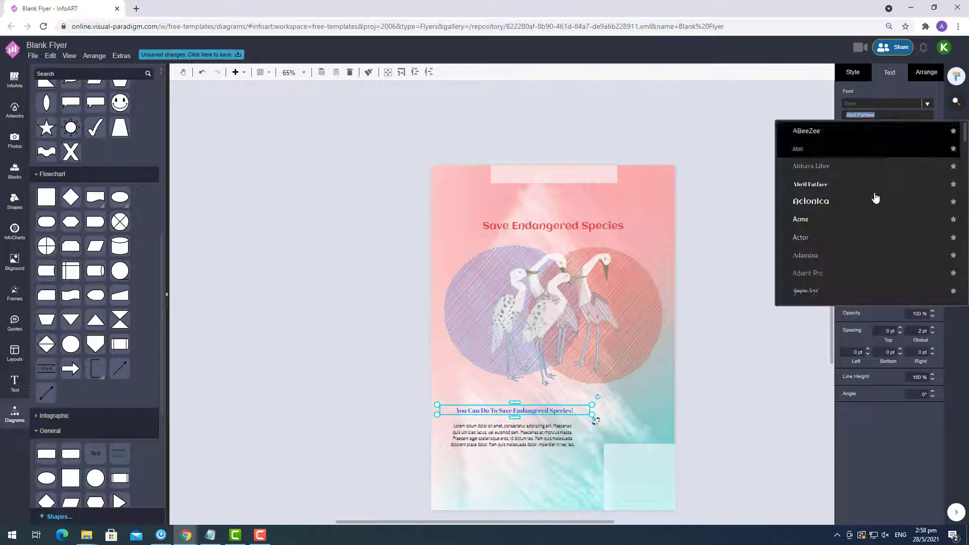
click(550, 437)
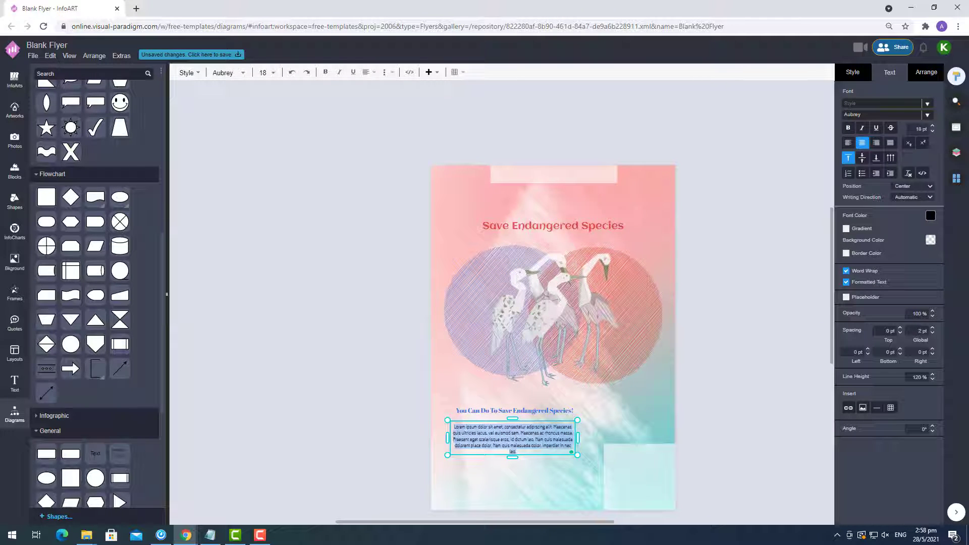
click(927, 115)
Step: Set the blue slogan's font to Aubrey to match the paragraph
click(557, 409)
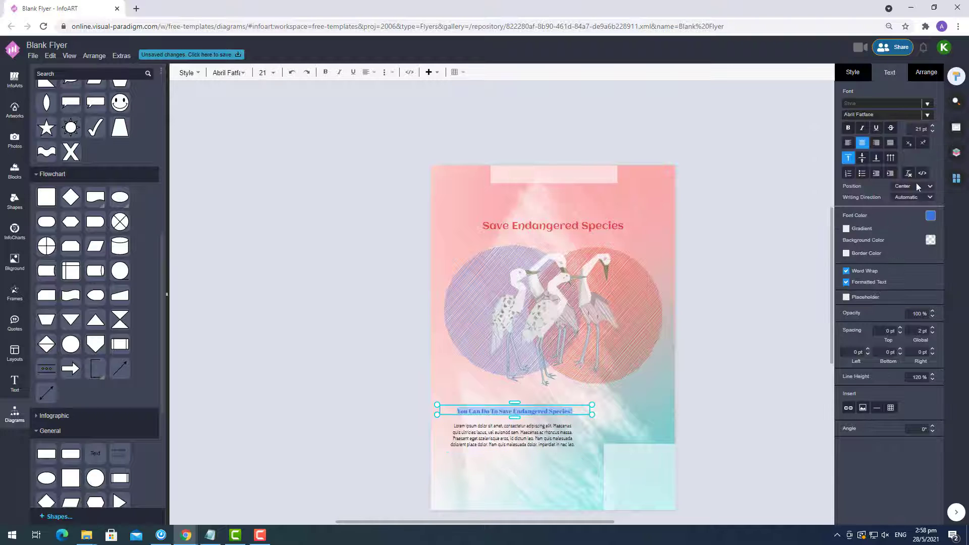
click(926, 115)
click(857, 147)
click(348, 440)
Step: Enlarge the blue slogan to about 24.8 pt, center it above the paragraph, and nudge both texts together
scroll(360, 440, up, 3)
drag(637, 388, 634, 396)
drag(760, 386, 808, 375)
drag(721, 390, 697, 395)
shift+click(681, 423)
drag(666, 435, 666, 437)
click(410, 426)
drag(523, 522, 572, 525)
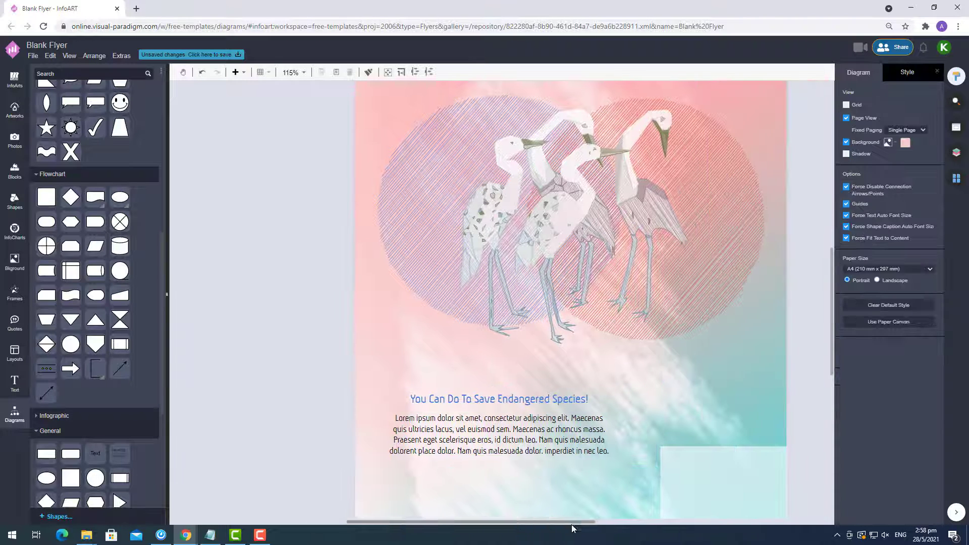
Step: Try light blue, white and light pink font colors on the lorem ipsum paragraph
click(591, 418)
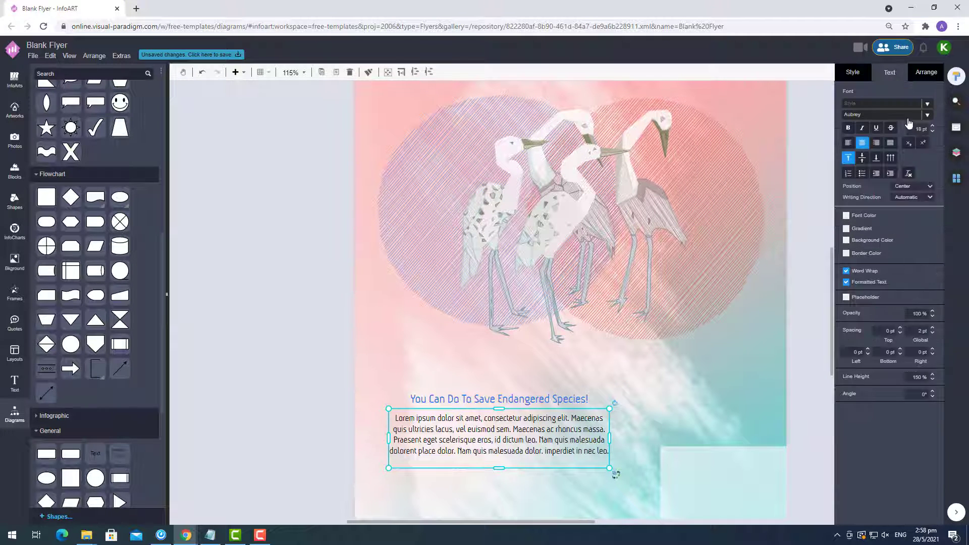
double_click(405, 435)
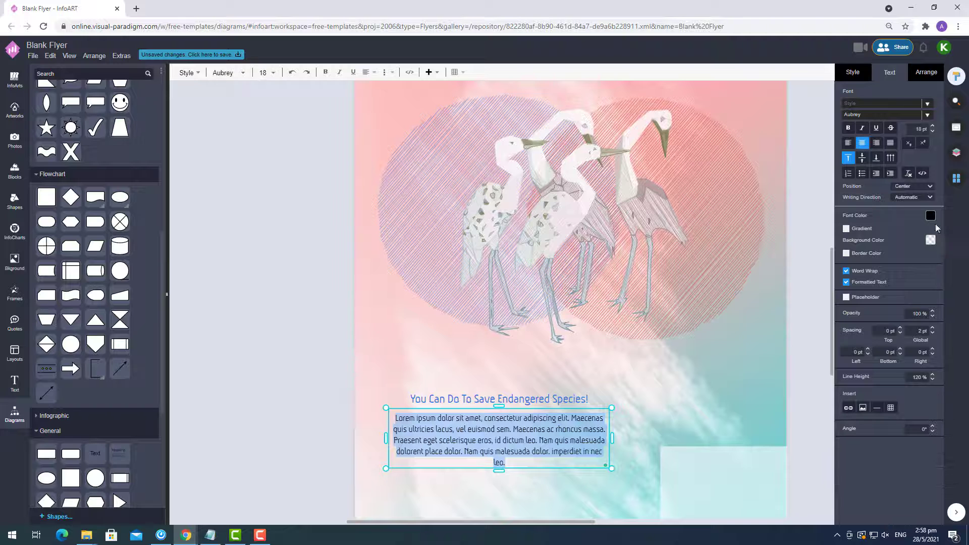
click(930, 215)
click(929, 271)
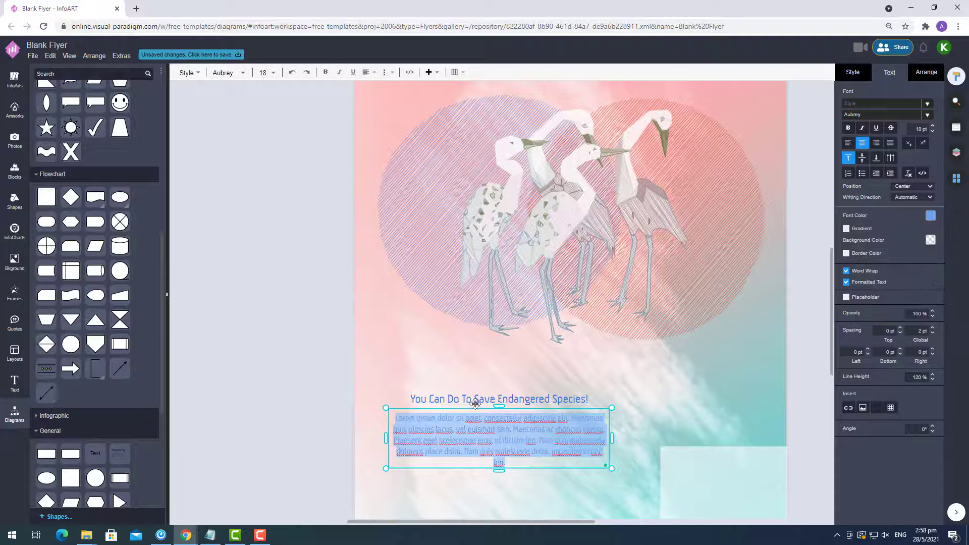
click(930, 216)
click(918, 230)
click(283, 324)
double_click(491, 440)
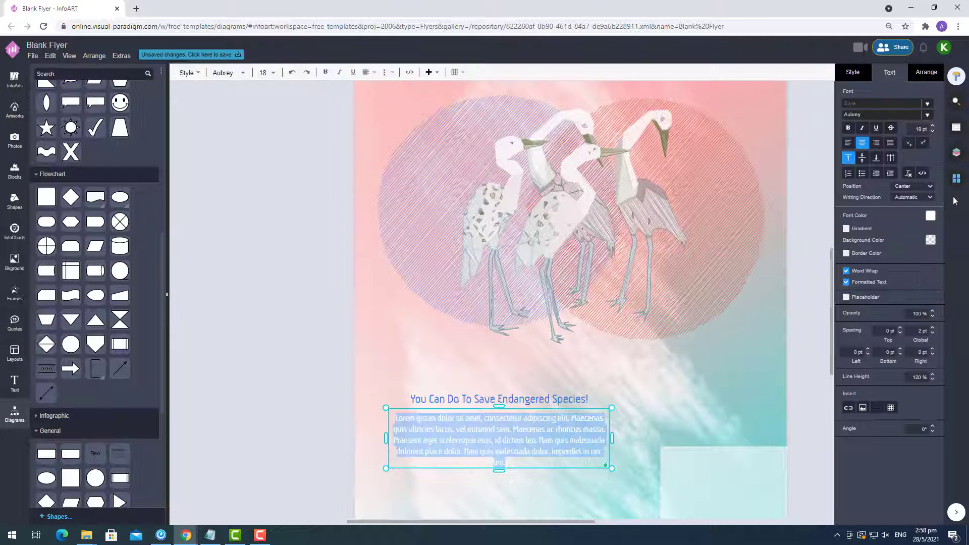
click(930, 216)
click(880, 265)
click(283, 357)
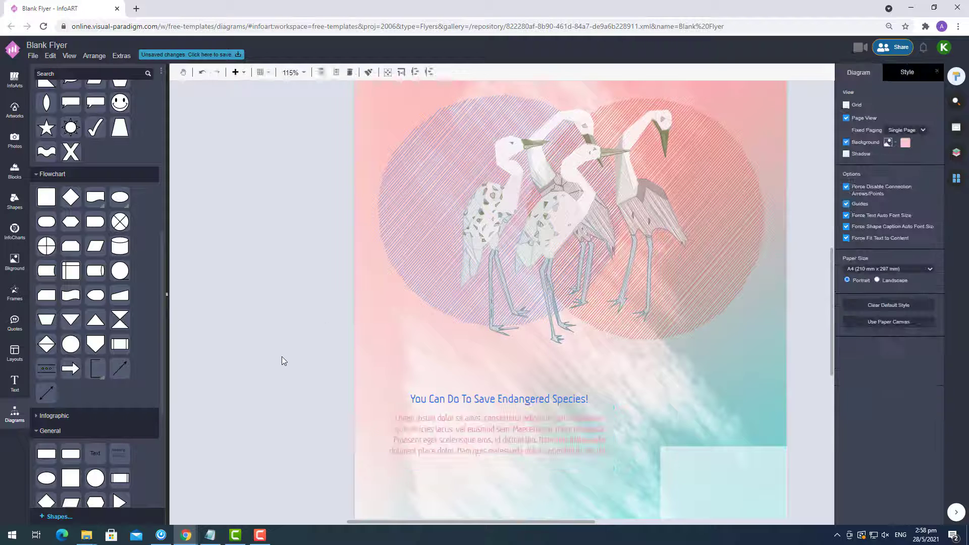
Step: Set the lorem ipsum paragraph's font color to a medium pinkish red
scroll(472, 440, down, 1)
double_click(492, 389)
click(930, 216)
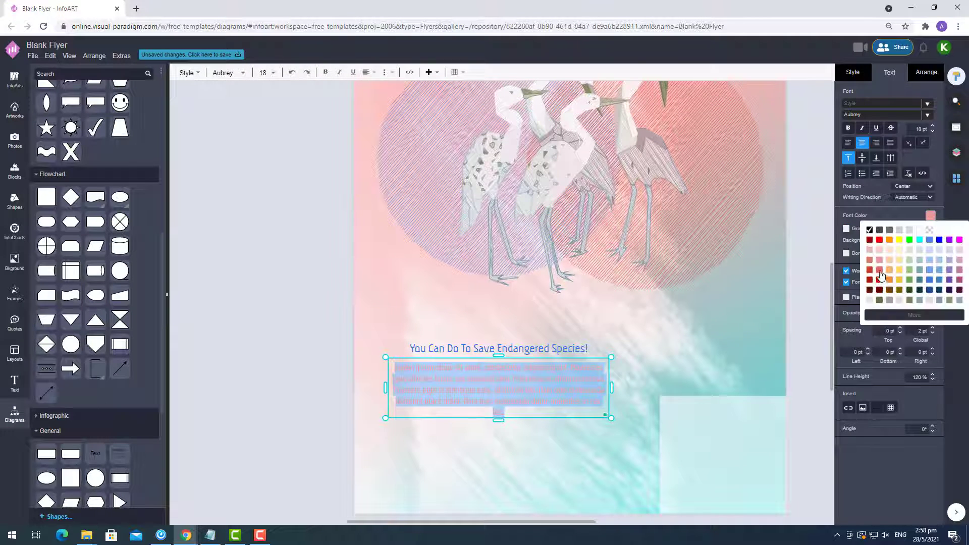
click(881, 276)
click(292, 374)
click(493, 352)
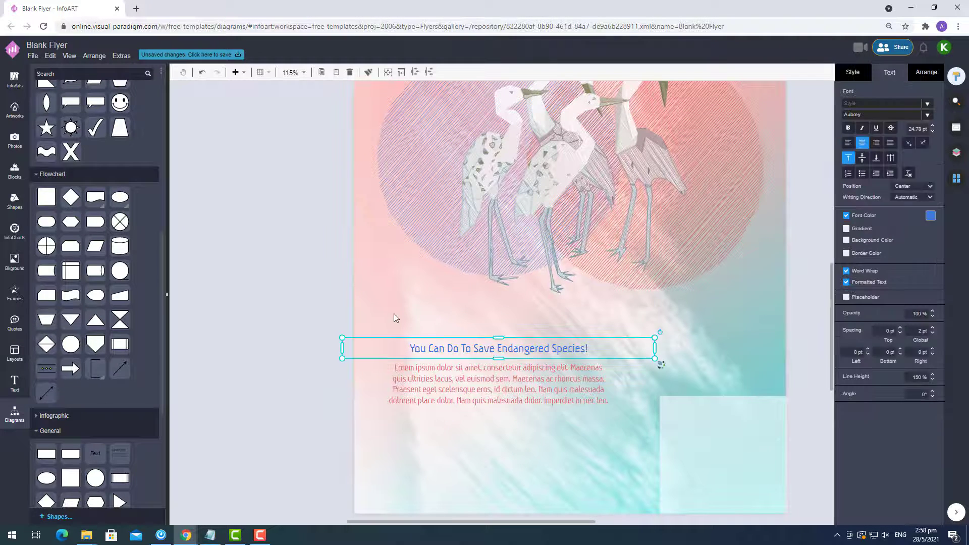
scroll(395, 317, down, 2)
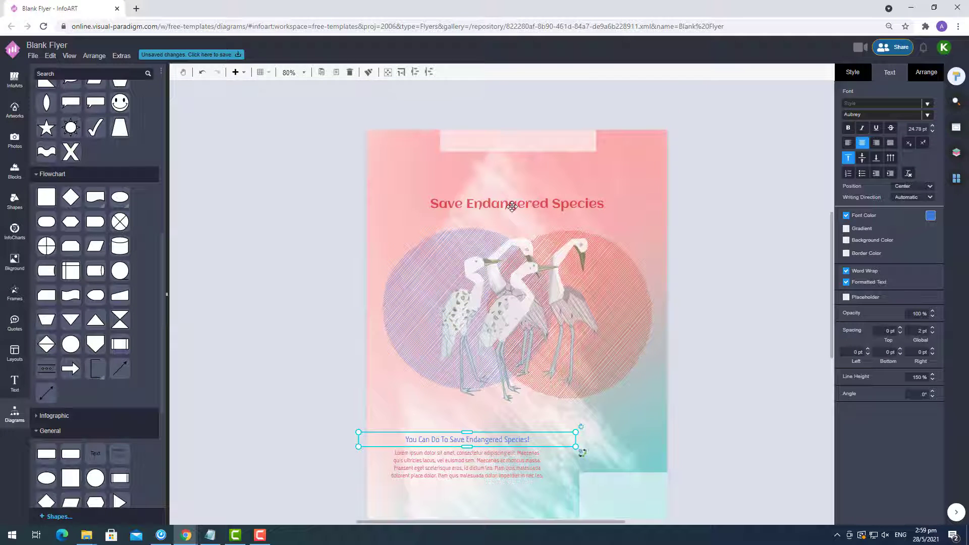